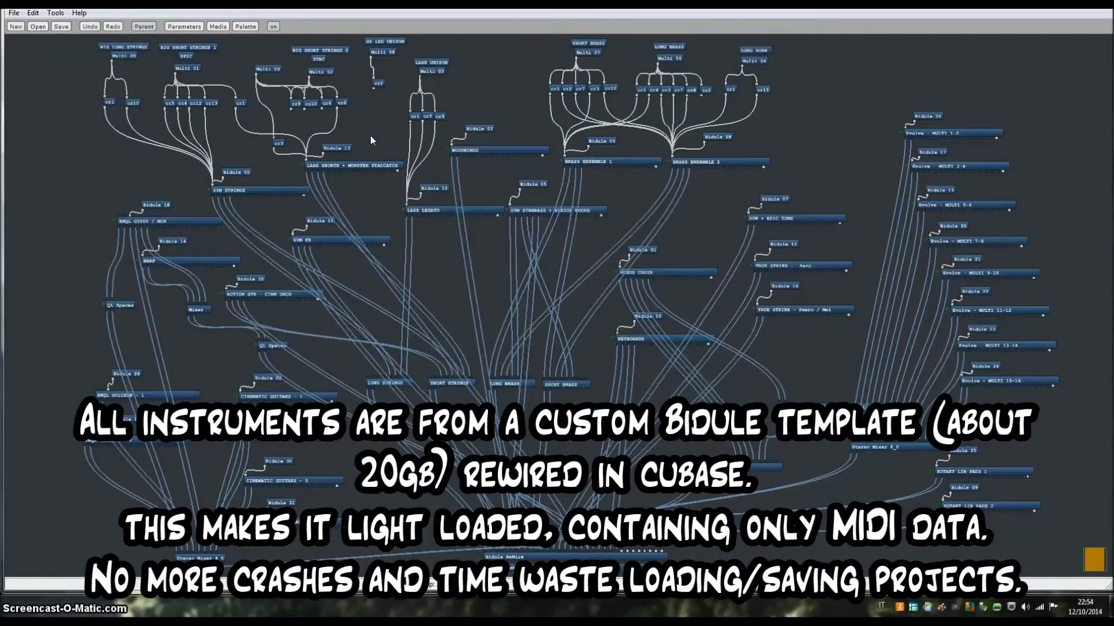
Look over the mixer channels and place the SYM STRBRASS + ALBION WOODS and BRASS ENSEMBLE 2 windows beside the MIDI notes.
{"action": "left_click", "coordinate": [325, 142]}
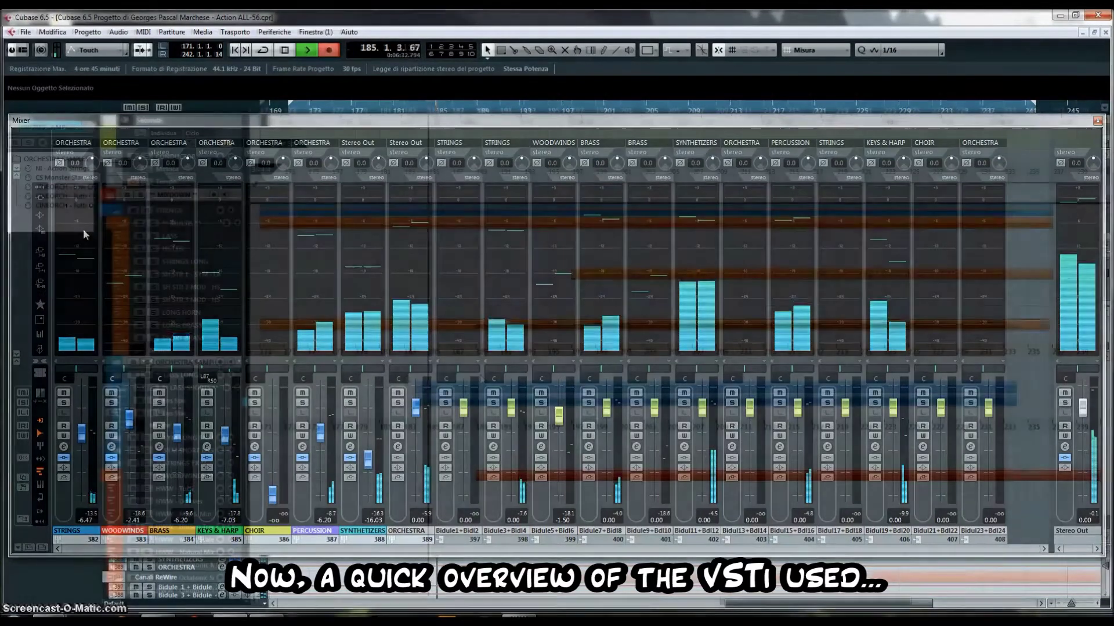
{"action": "scroll", "coordinate": [481, 377], "scroll_direction": "down", "scroll_amount": 7}
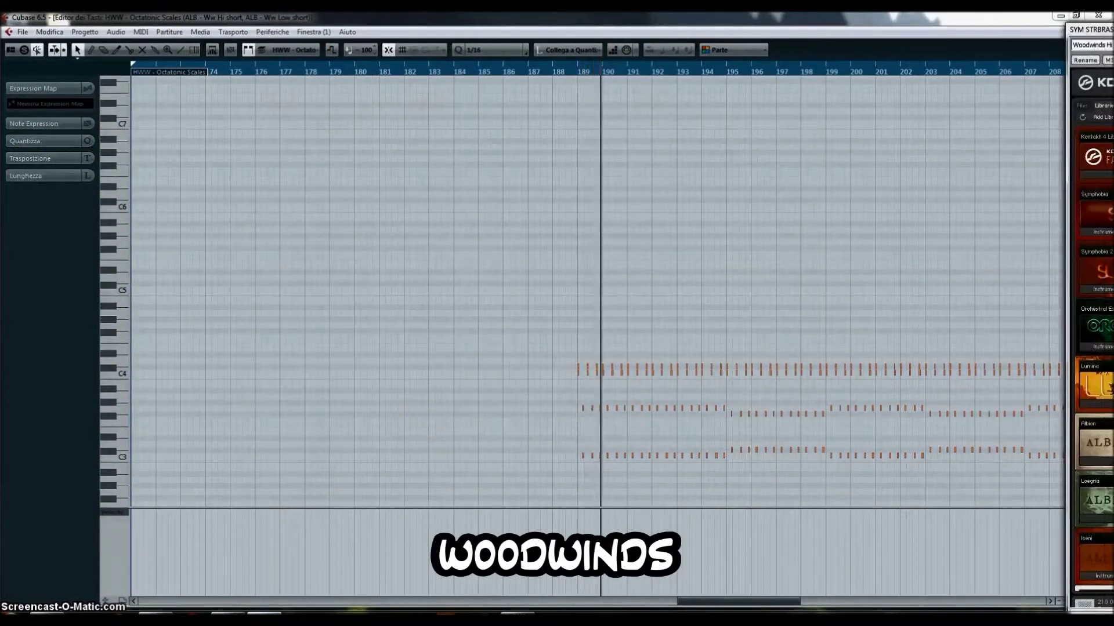
{"action": "left_click_drag", "start_coordinate": [1102, 29], "coordinate": [383, 26]}
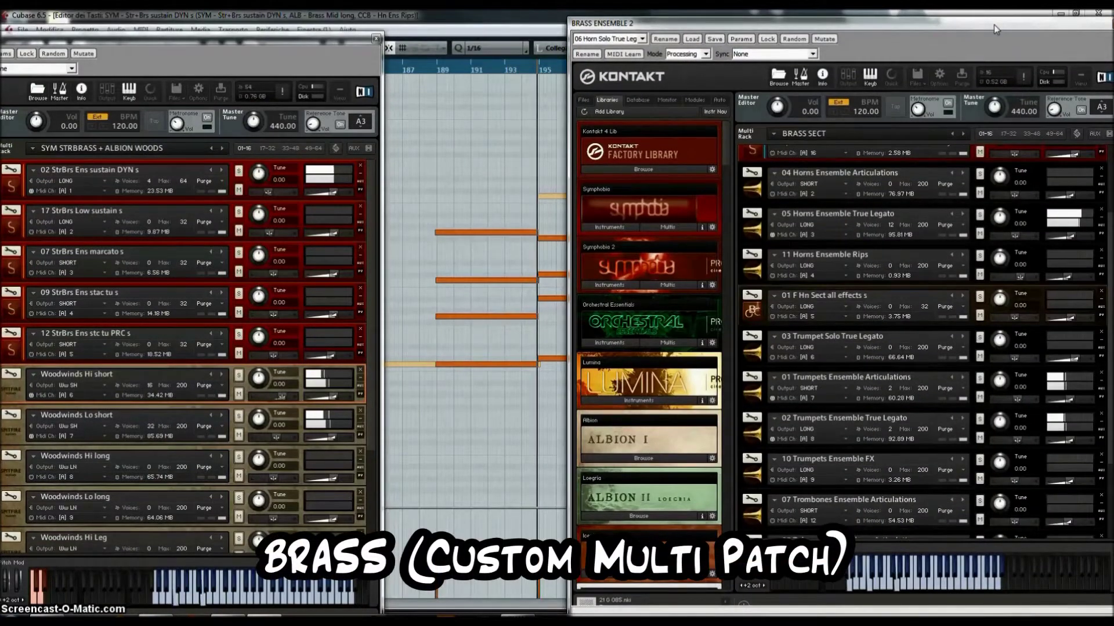
{"action": "left_click_drag", "start_coordinate": [994, 24], "coordinate": [301, 53]}
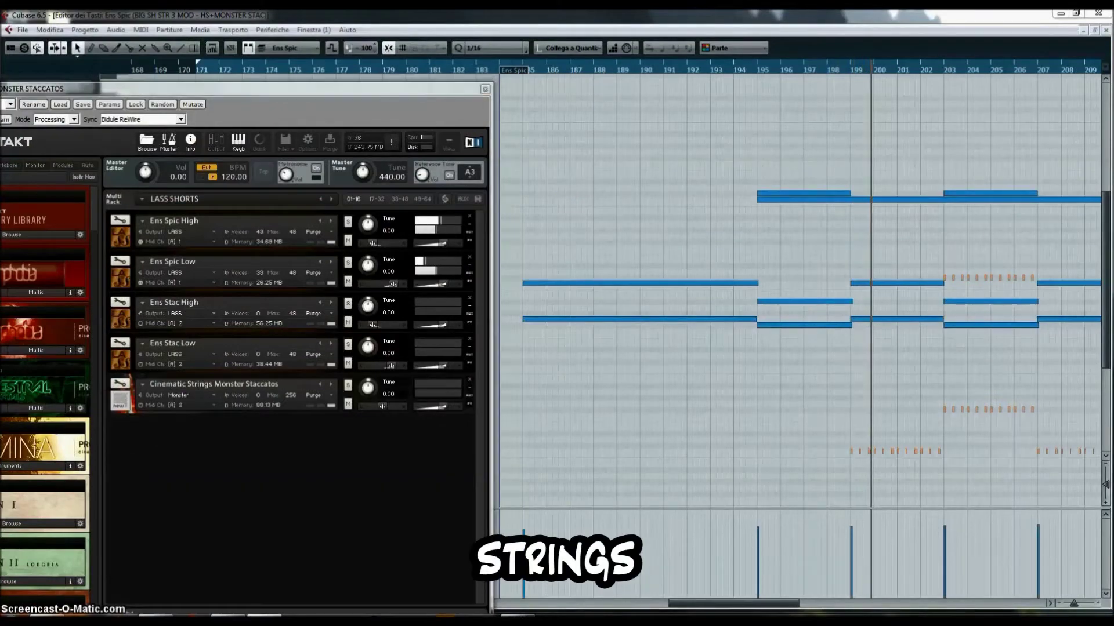
Place the KEYBOARDS and HARP instrument windows beside the piano, harp and cimbalom notes and browse the harp gliss patches.
{"action": "left_click_drag", "start_coordinate": [1113, 165], "coordinate": [326, 16]}
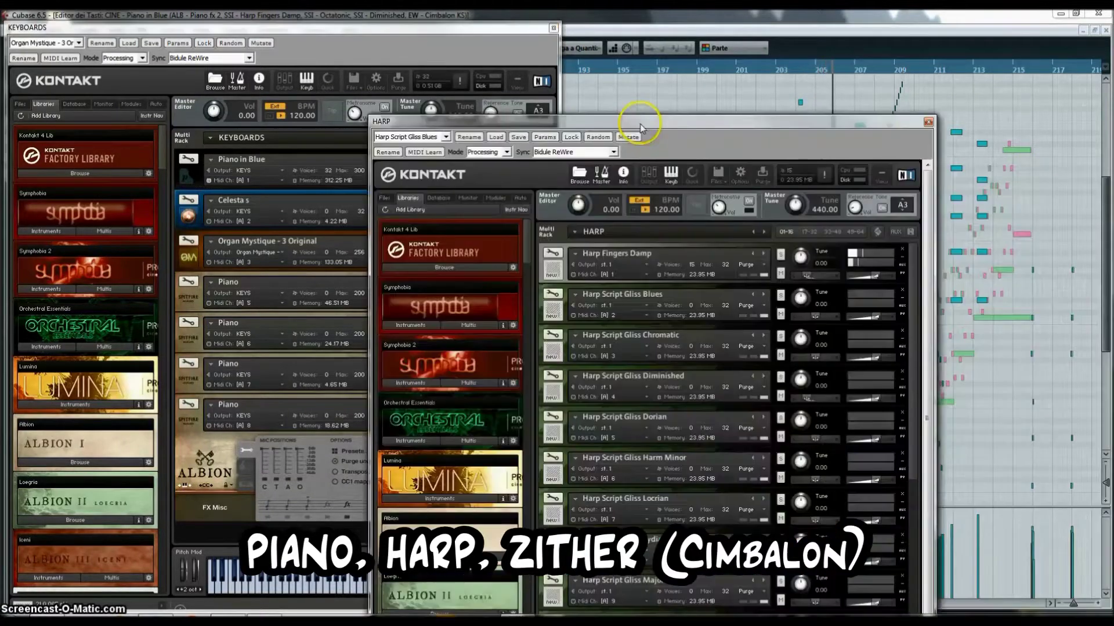
{"action": "left_click_drag", "start_coordinate": [643, 124], "coordinate": [331, 19]}
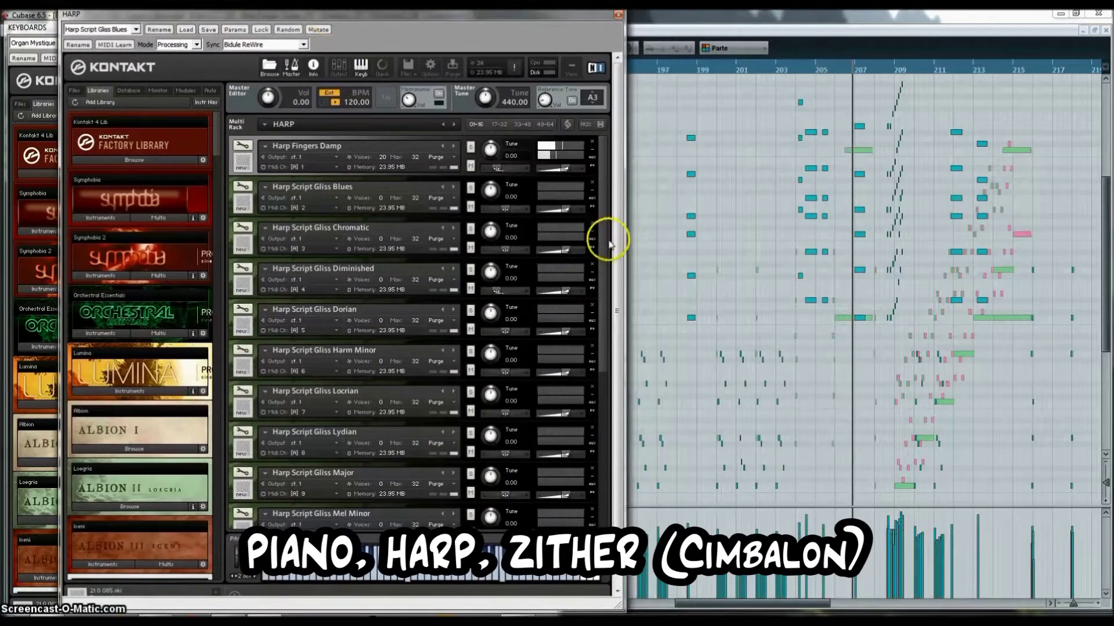
{"action": "scroll", "coordinate": [609, 380], "scroll_direction": "down", "scroll_amount": 5}
{"action": "scroll", "coordinate": [609, 380], "scroll_direction": "down", "scroll_amount": 1}
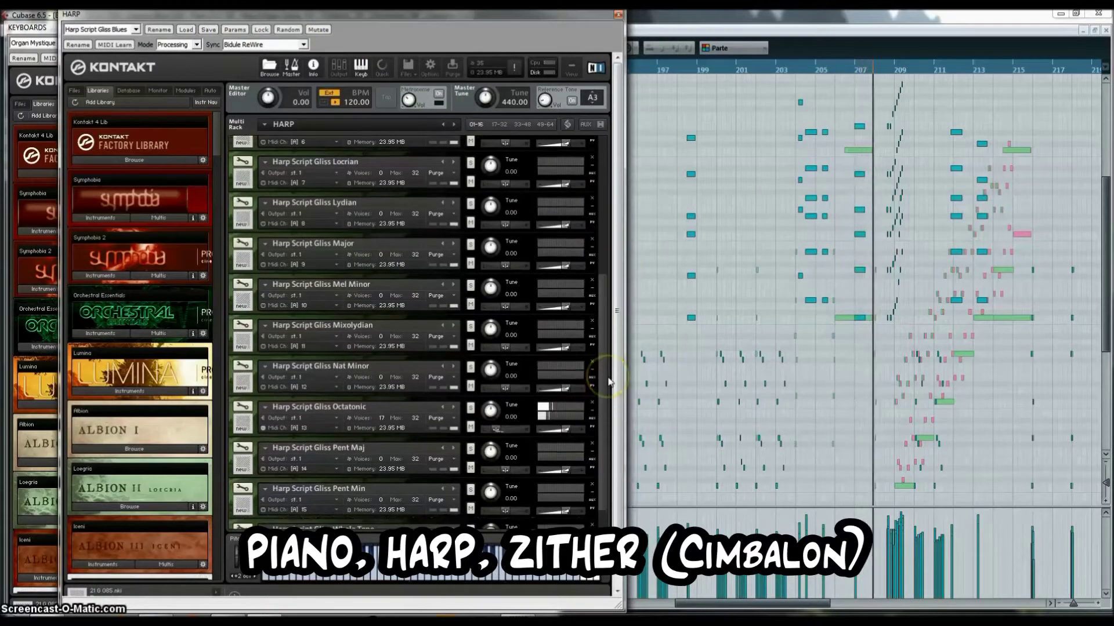
{"action": "left_click_drag", "start_coordinate": [1110, 232], "coordinate": [285, 101]}
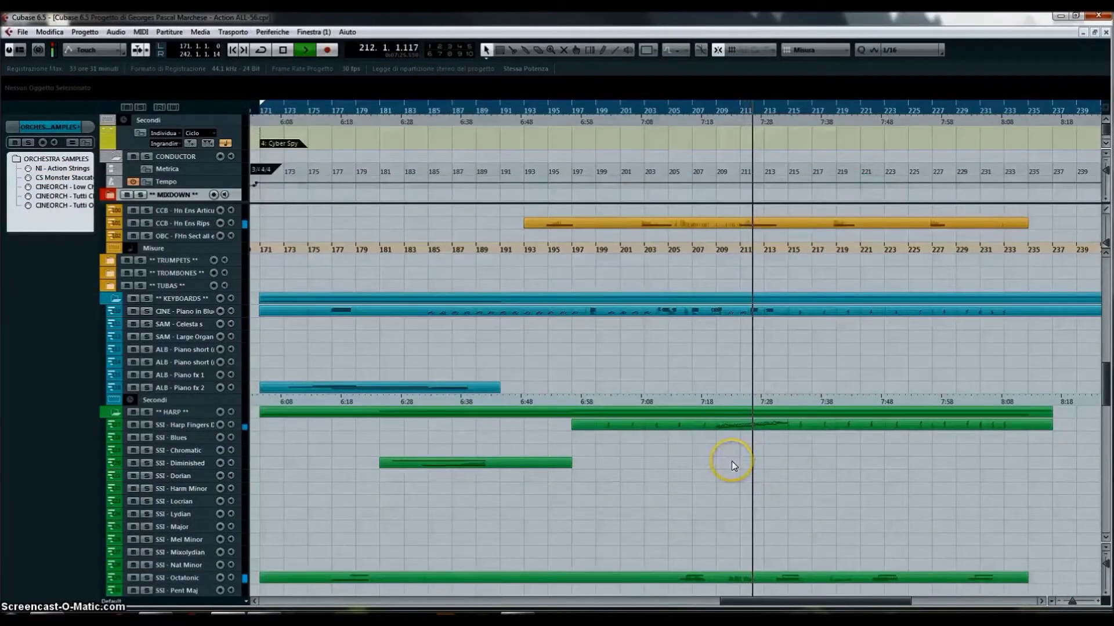
{"action": "right_click", "coordinate": [749, 462]}
{"action": "left_click", "coordinate": [809, 465]}
{"action": "right_click", "coordinate": [733, 524]}
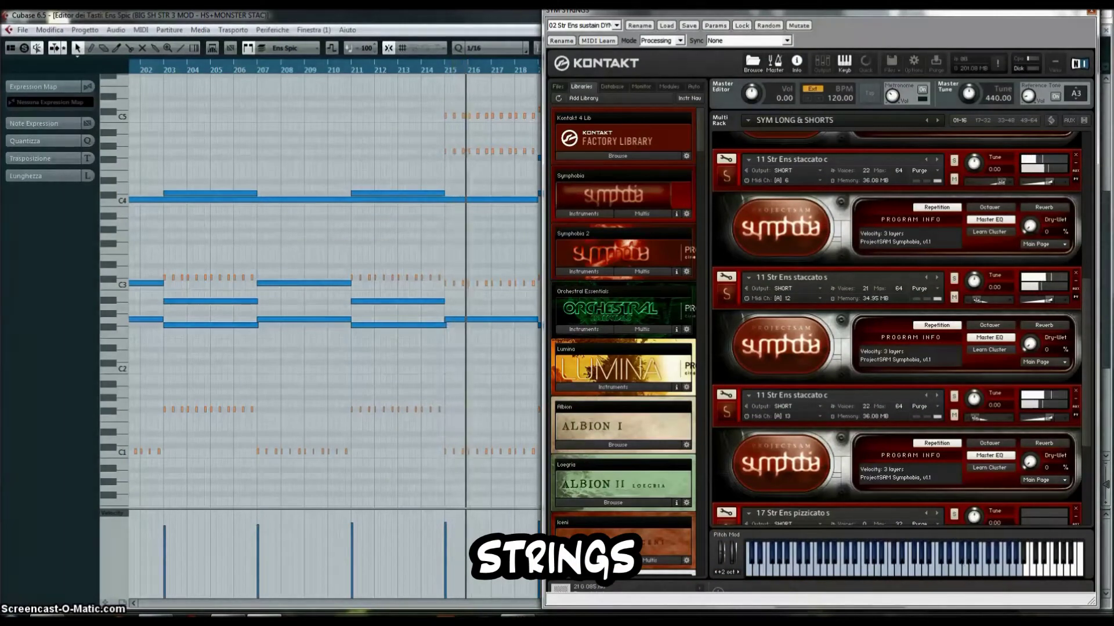
Reposition the SYM STRINGS and TRUE STRIKE - Perc instrument windows alongside their MIDI notes.
{"action": "left_click_drag", "start_coordinate": [906, 9], "coordinate": [907, 13]}
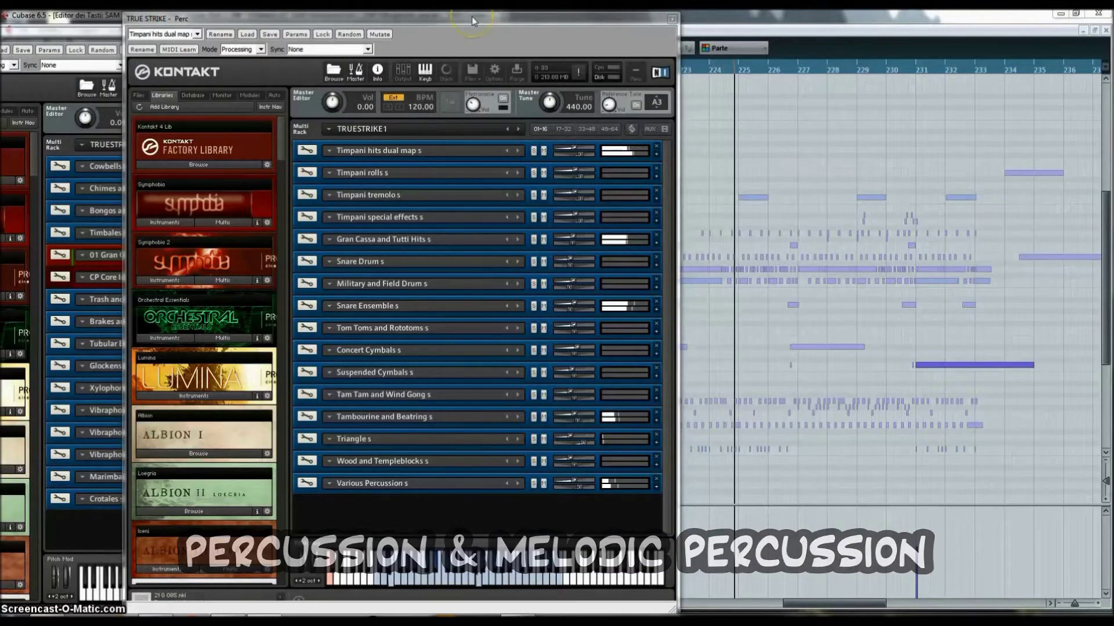
{"action": "left_click_drag", "start_coordinate": [468, 19], "coordinate": [96, 36]}
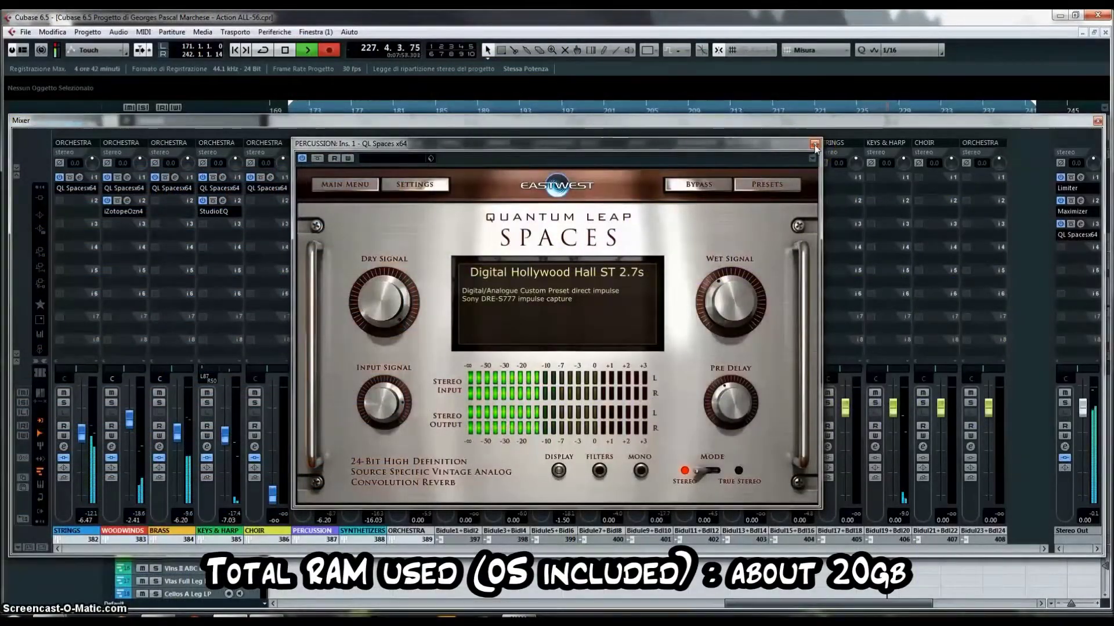
Close the percussion channel's QL Spaces reverb and open the woodwinds channel's iZotopeOzn4 insert.
{"action": "left_click", "coordinate": [815, 145]}
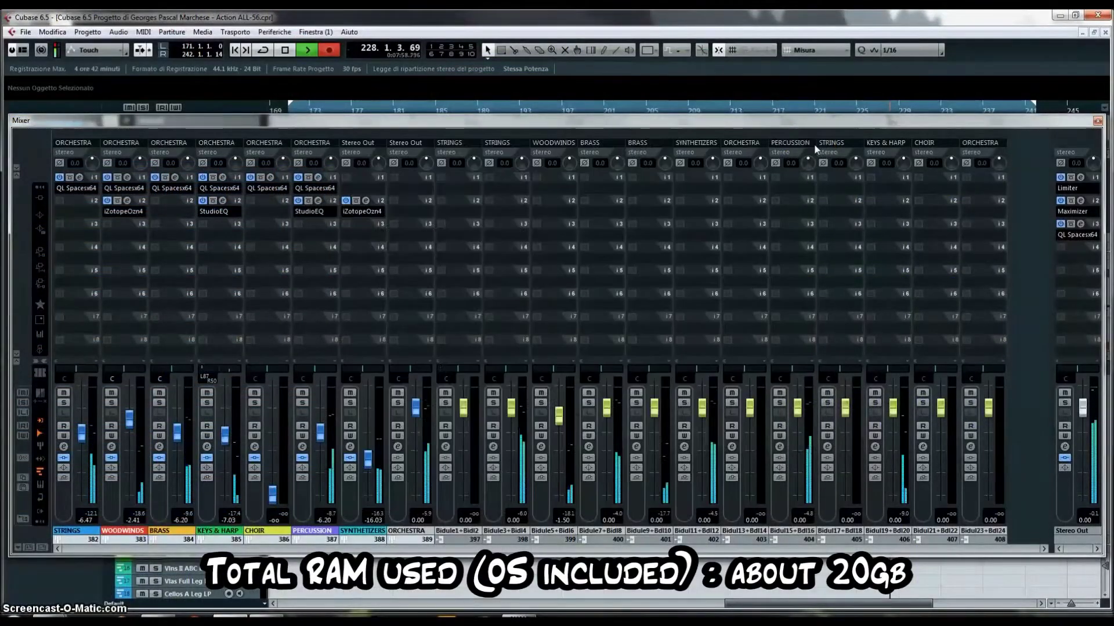
{"action": "left_click", "coordinate": [127, 200]}
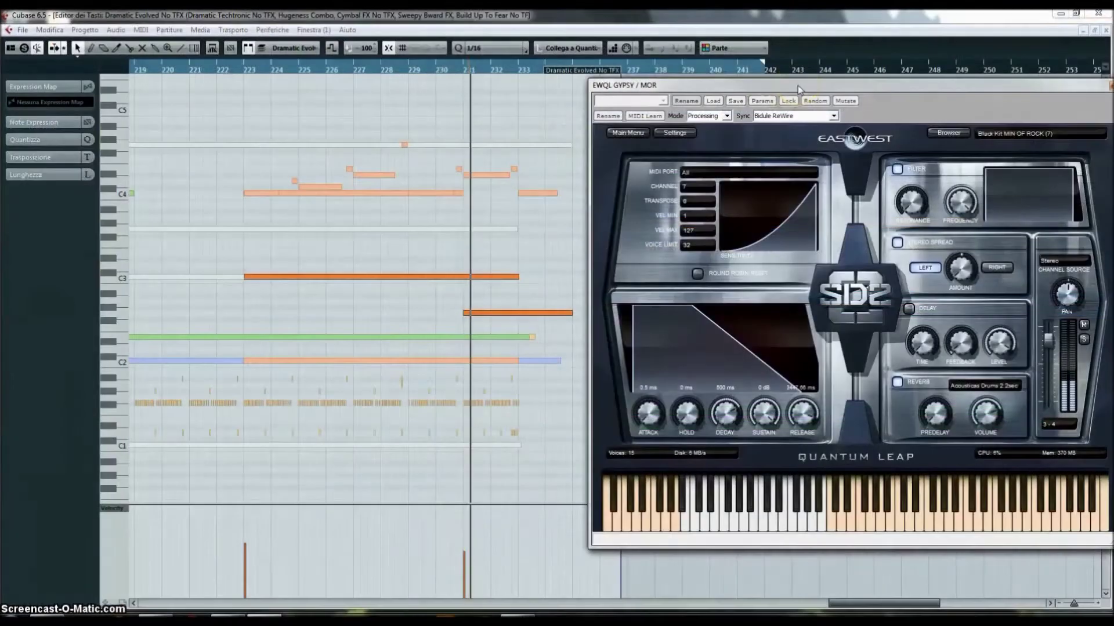
Move the EWQL GYPSY / MOR instrument window slightly and look through the percussion tracks in the project.
{"action": "left_click_drag", "start_coordinate": [844, 88], "coordinate": [832, 91]}
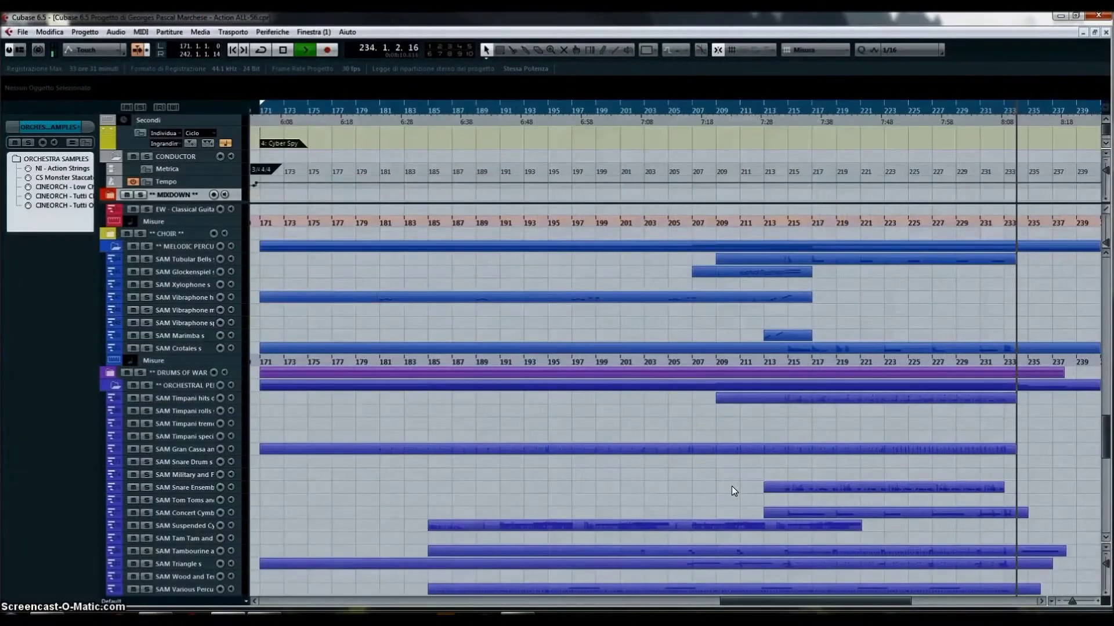
{"action": "scroll", "coordinate": [732, 487], "scroll_direction": "down", "scroll_amount": 3}
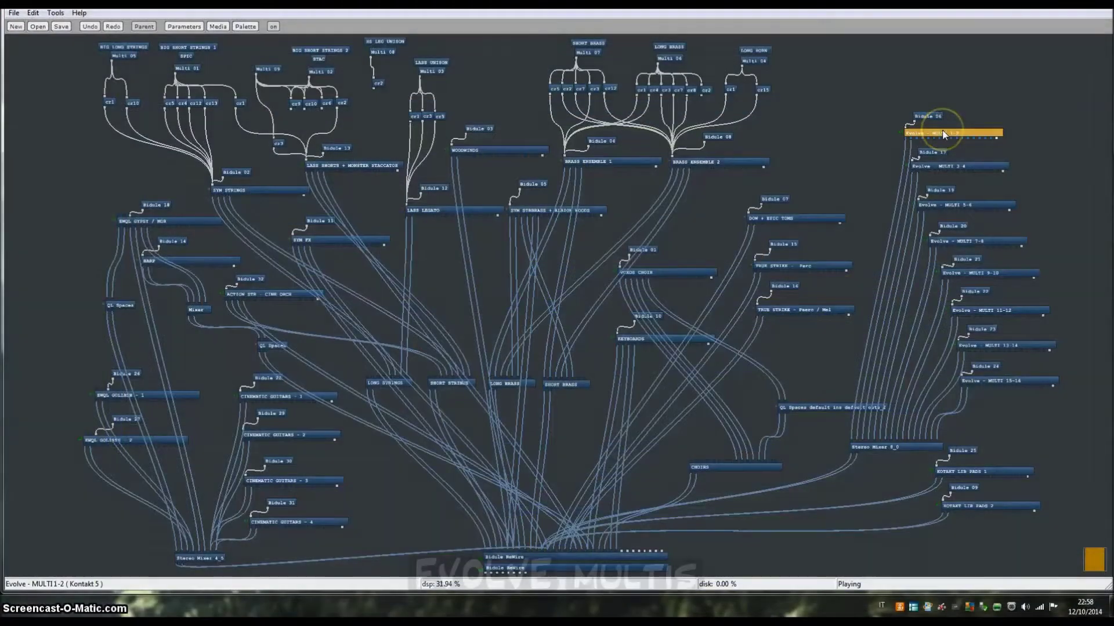
Open the Evolve - MULTI 1-2 module in Bidule, inspect the Dramatic Evolved No TFX controls and close its window.
{"action": "double_click", "coordinate": [723, 153]}
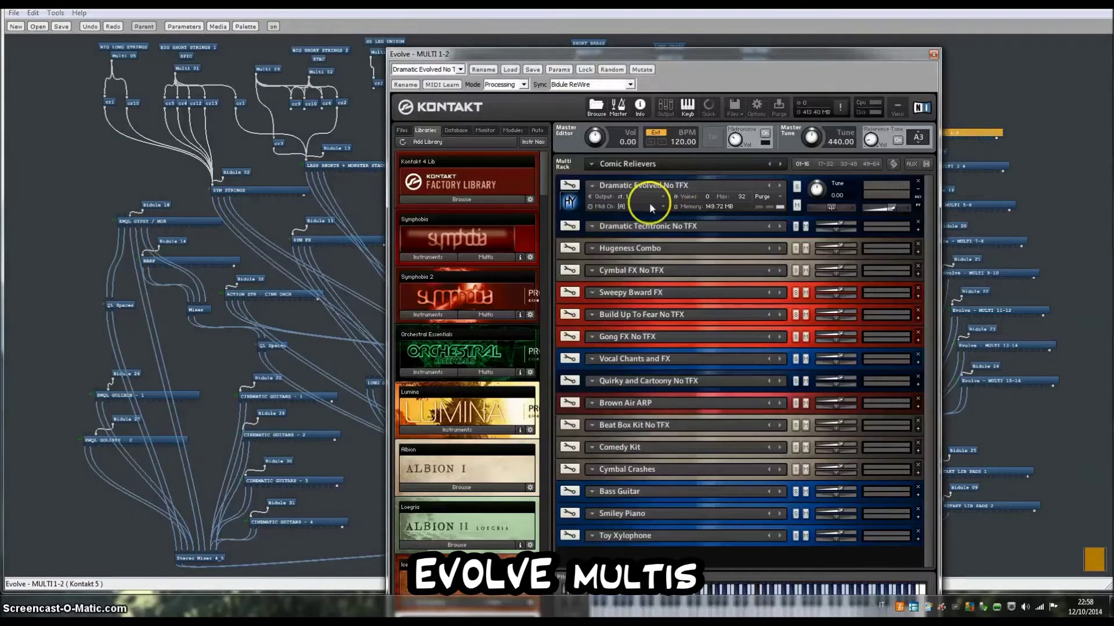
{"action": "left_click", "coordinate": [567, 203]}
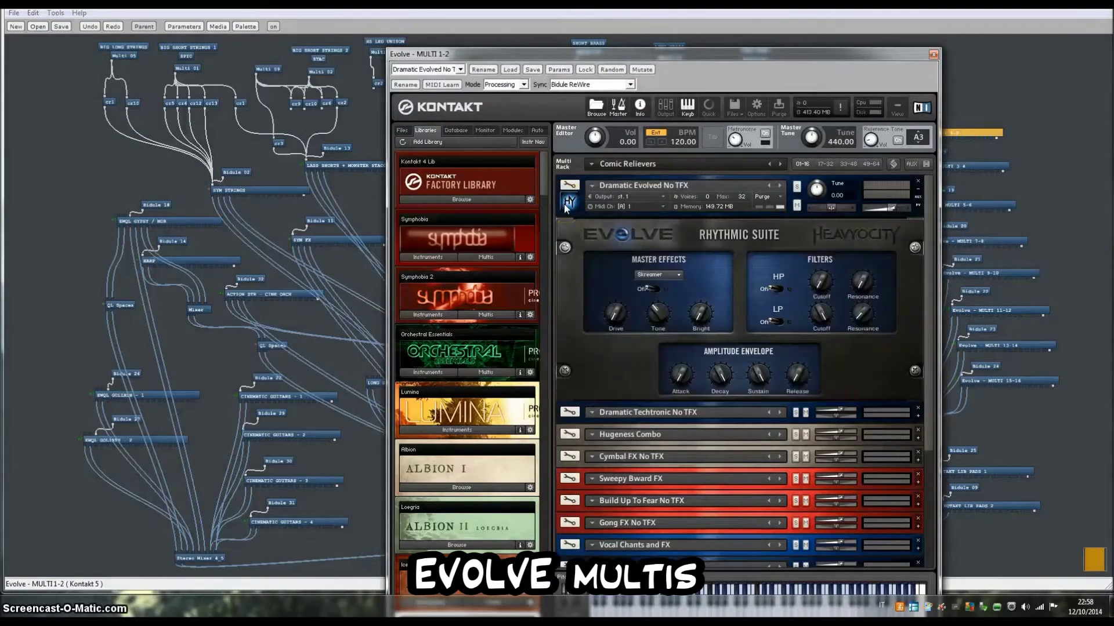
{"action": "left_click", "coordinate": [566, 203]}
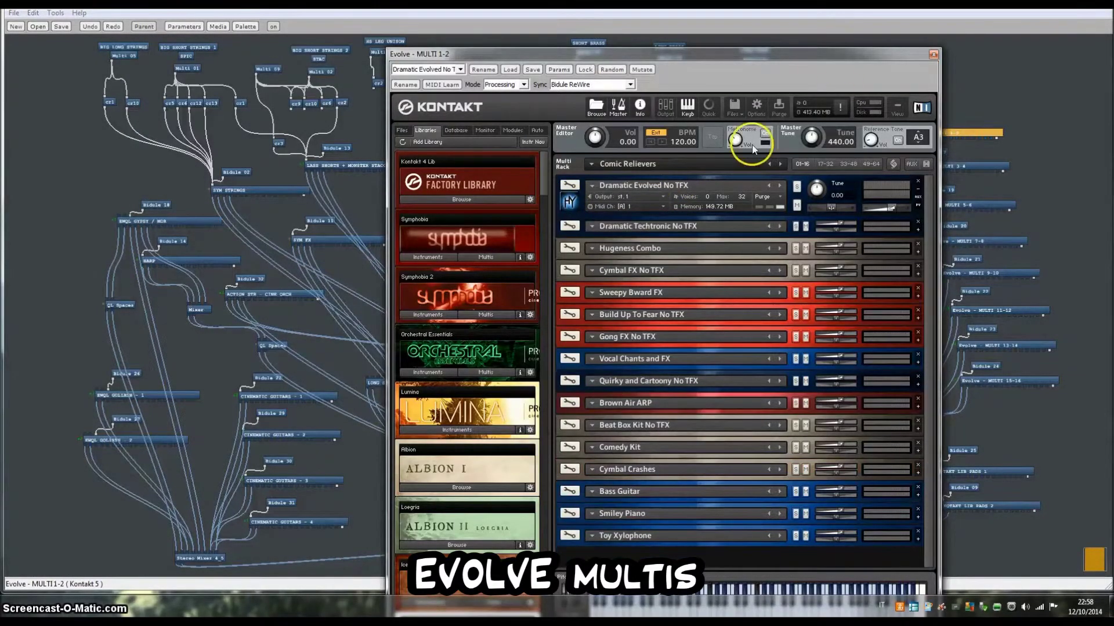
{"action": "left_click", "coordinate": [933, 54]}
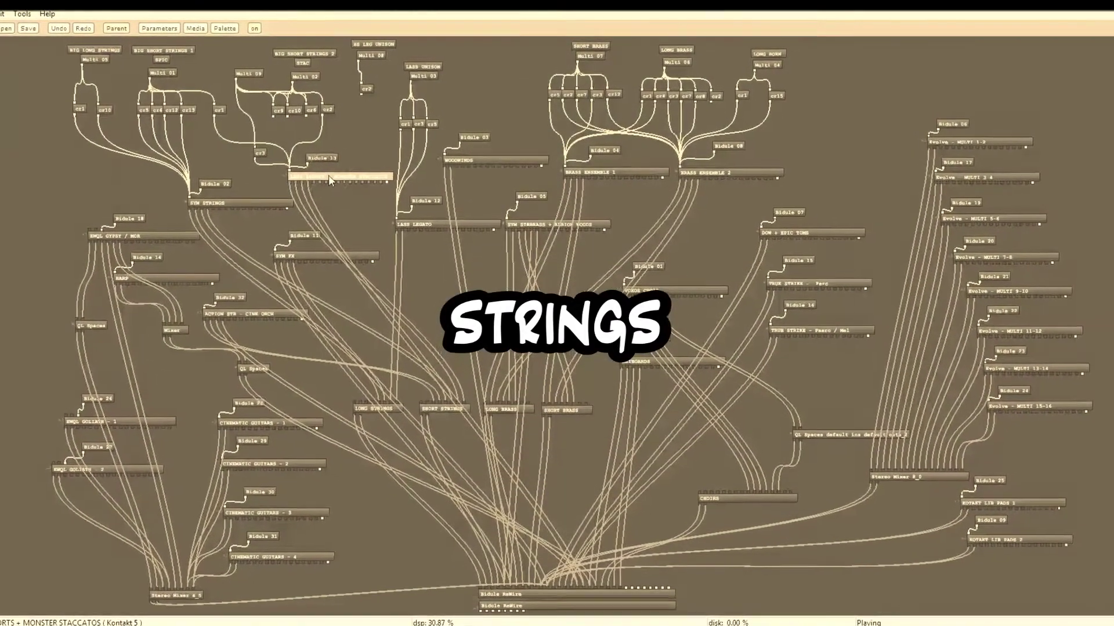
Open the LASS SHORTS + MONSTER STACCATOS module during playback and collapse the Ens Spic High and Ens Spic Low panels.
{"action": "double_click", "coordinate": [330, 180]}
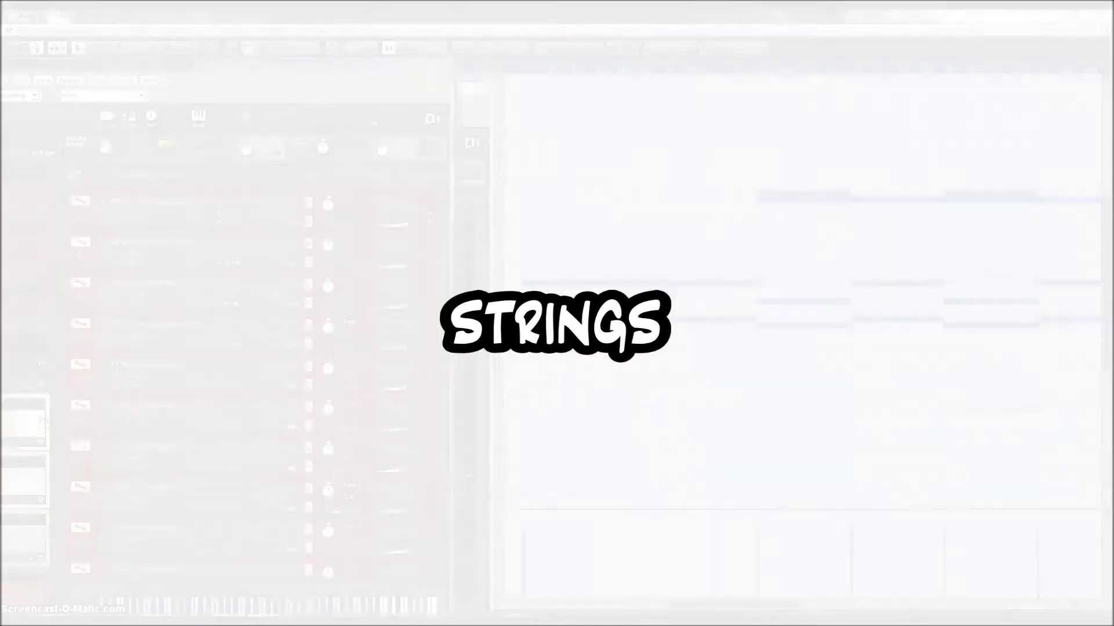
{"action": "key", "text": "space"}
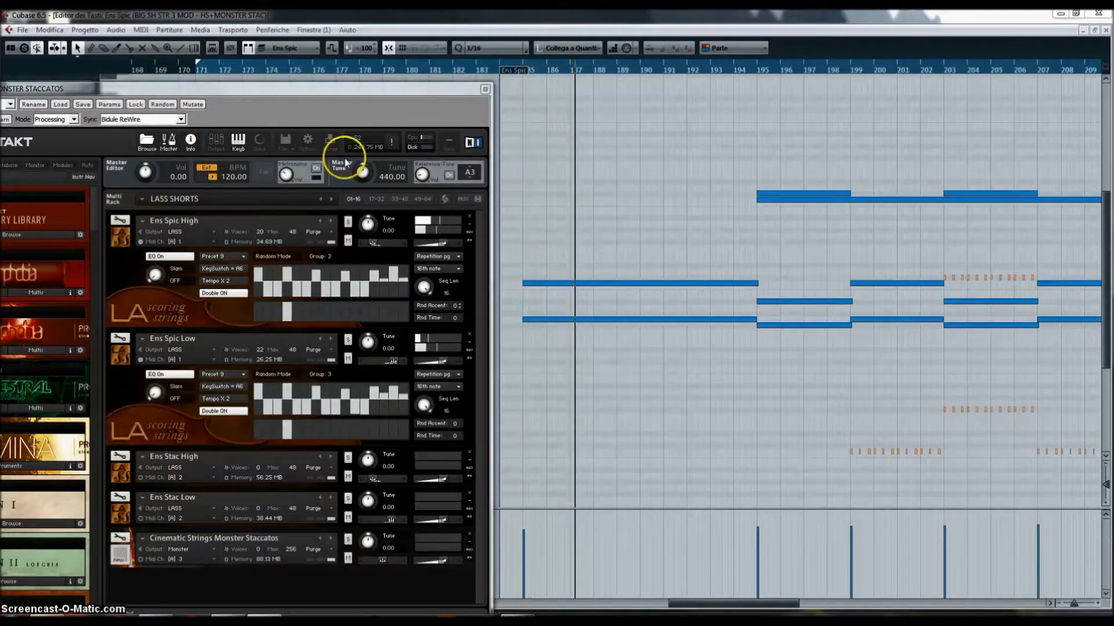
{"action": "left_click", "coordinate": [124, 242]}
{"action": "left_click", "coordinate": [123, 270]}
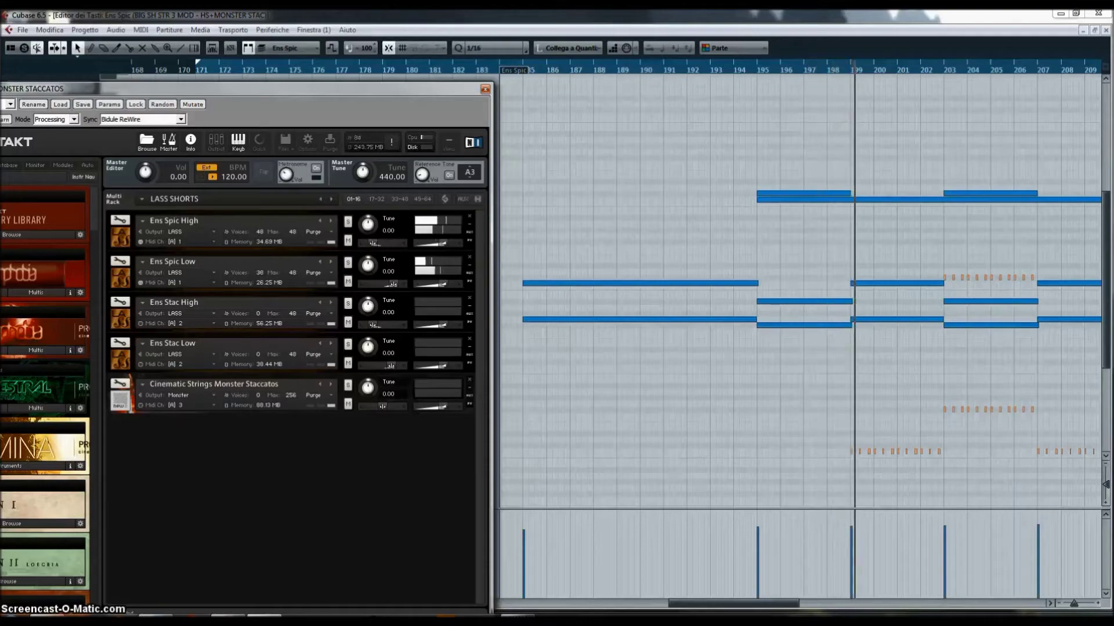
Bring the SYM STRINGS window beside the string notes and expand the panels of its four 11 Str Ens staccato instruments.
{"action": "left_click_drag", "start_coordinate": [1113, 81], "coordinate": [337, 15]}
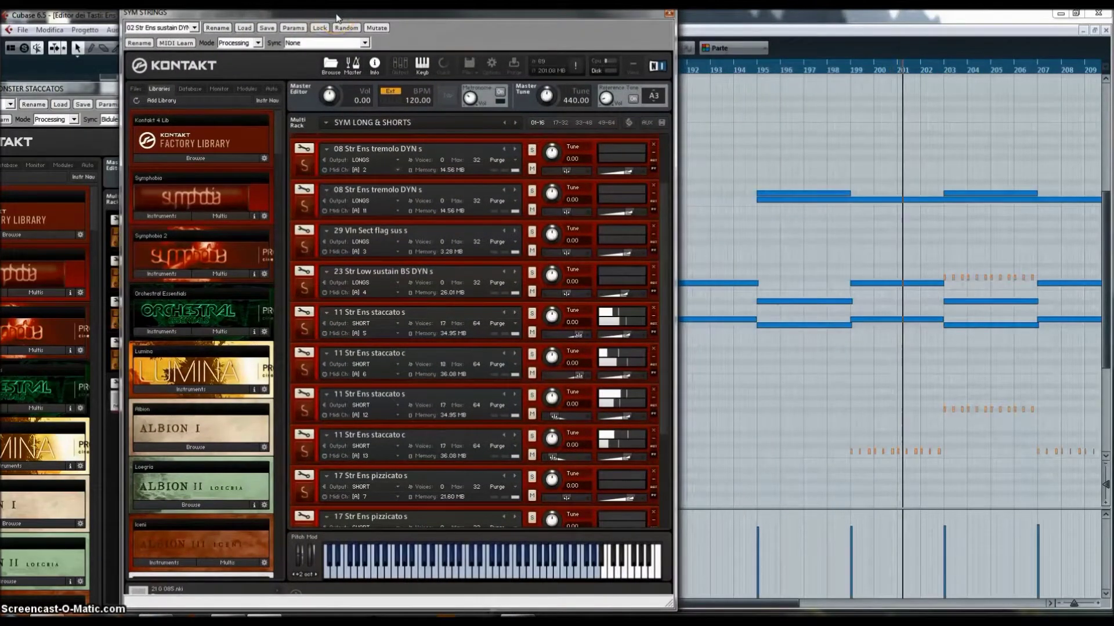
{"action": "left_click_drag", "start_coordinate": [337, 18], "coordinate": [336, 19]}
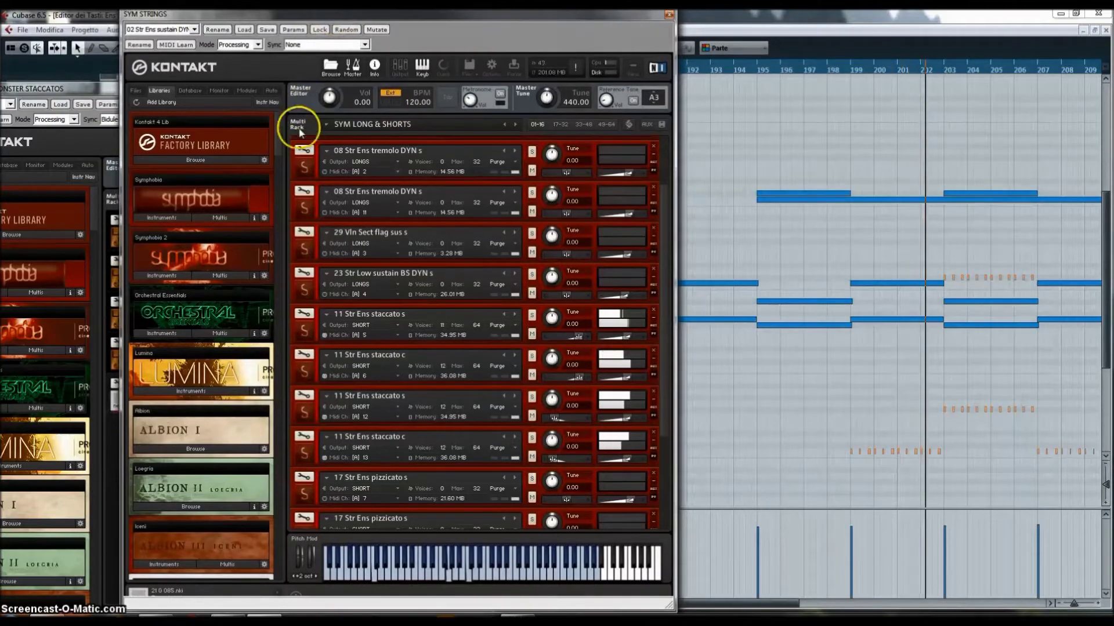
{"action": "left_click", "coordinate": [302, 338]}
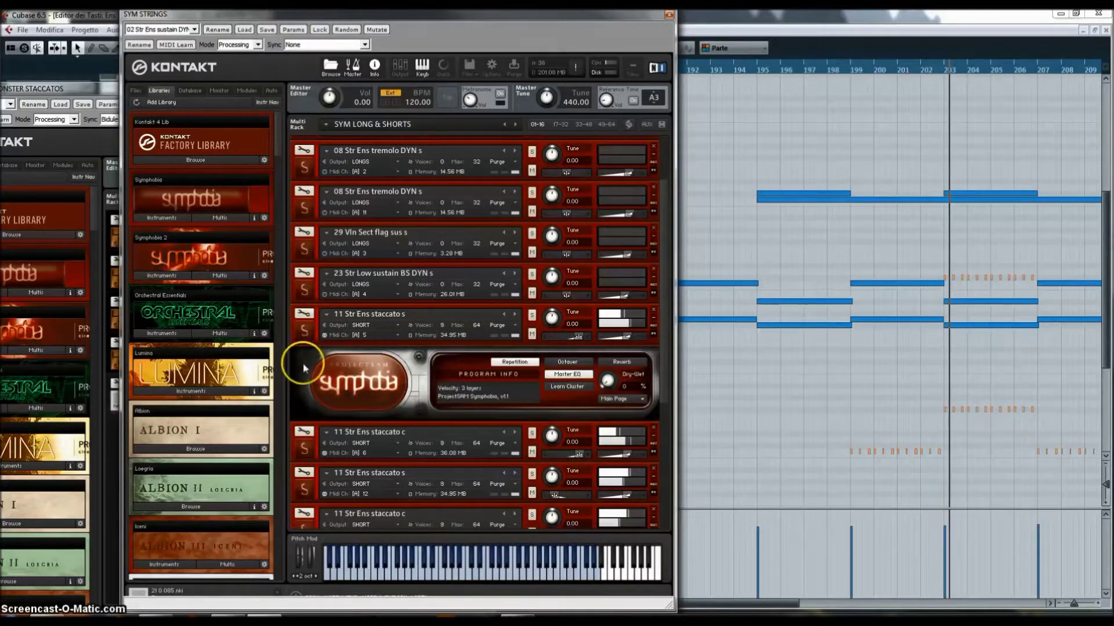
{"action": "left_click", "coordinate": [303, 448]}
{"action": "scroll", "coordinate": [314, 414], "scroll_direction": "down", "scroll_amount": 1}
{"action": "scroll", "coordinate": [316, 419], "scroll_direction": "down", "scroll_amount": 4}
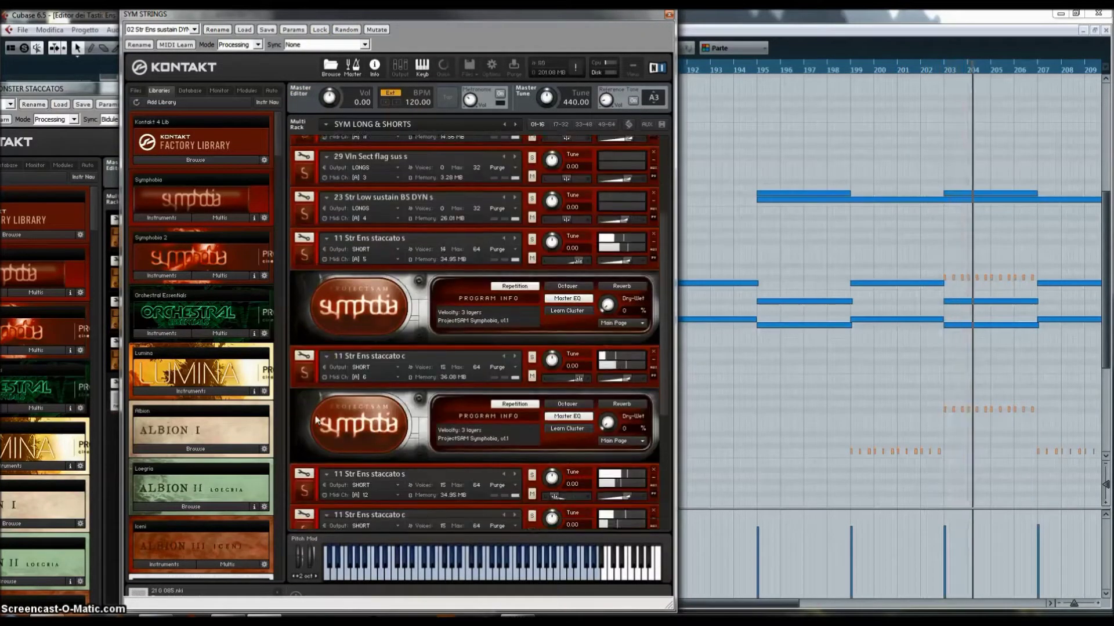
{"action": "left_click", "coordinate": [307, 423]}
{"action": "scroll", "coordinate": [309, 423], "scroll_direction": "down", "scroll_amount": 3}
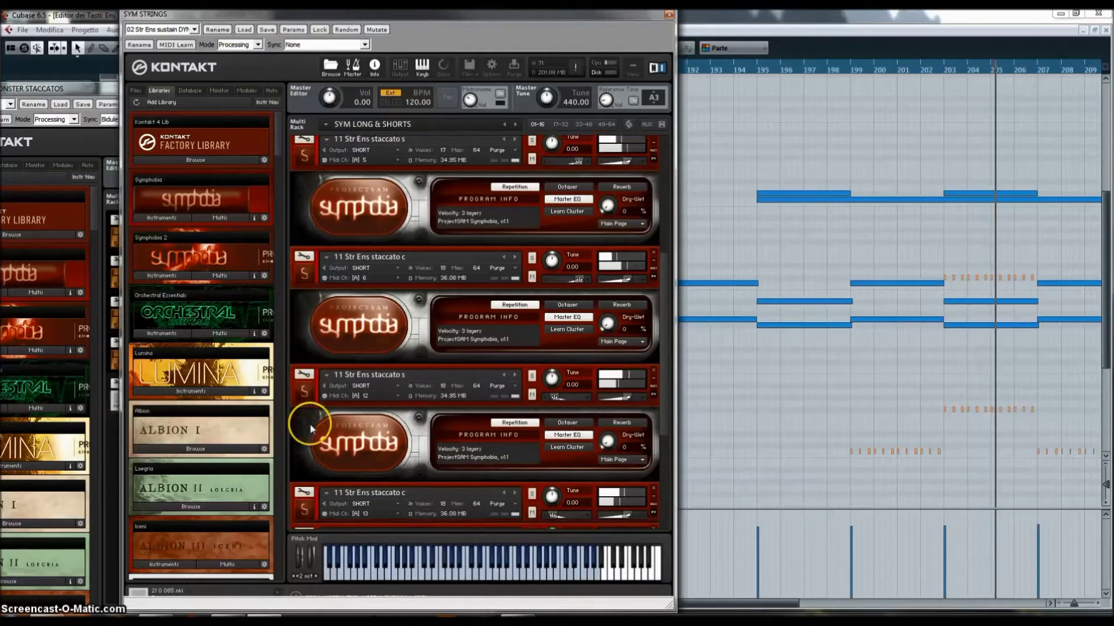
{"action": "left_click", "coordinate": [305, 474]}
{"action": "scroll", "coordinate": [336, 437], "scroll_direction": "down", "scroll_amount": 1}
{"action": "scroll", "coordinate": [336, 436], "scroll_direction": "down", "scroll_amount": 1}
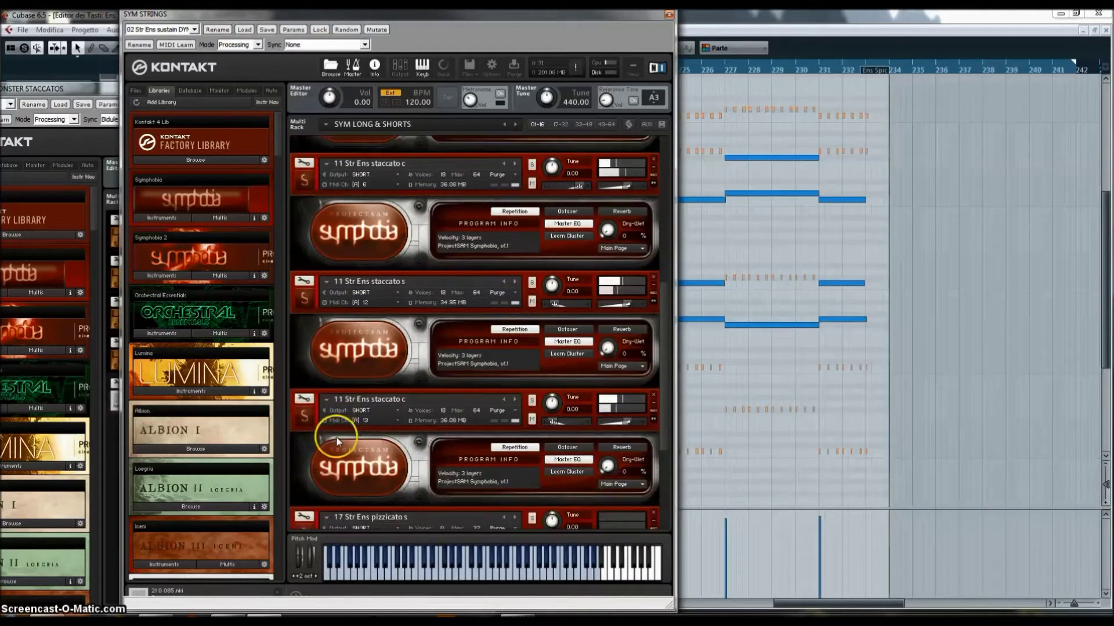
{"action": "left_click_drag", "start_coordinate": [525, 26], "coordinate": [925, 70]}
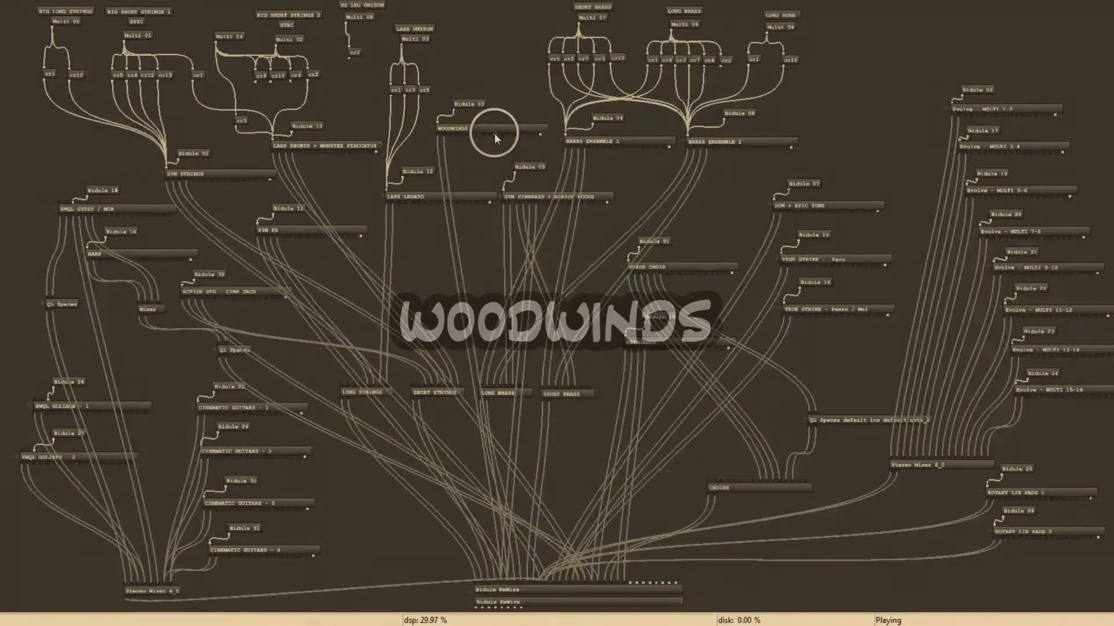
Open the WOODWINDS module in Bidule and move the SYM STRBRASS + ALBION WOODS window to show its woodwind patches.
{"action": "left_click", "coordinate": [494, 134]}
{"action": "double_click", "coordinate": [496, 135]}
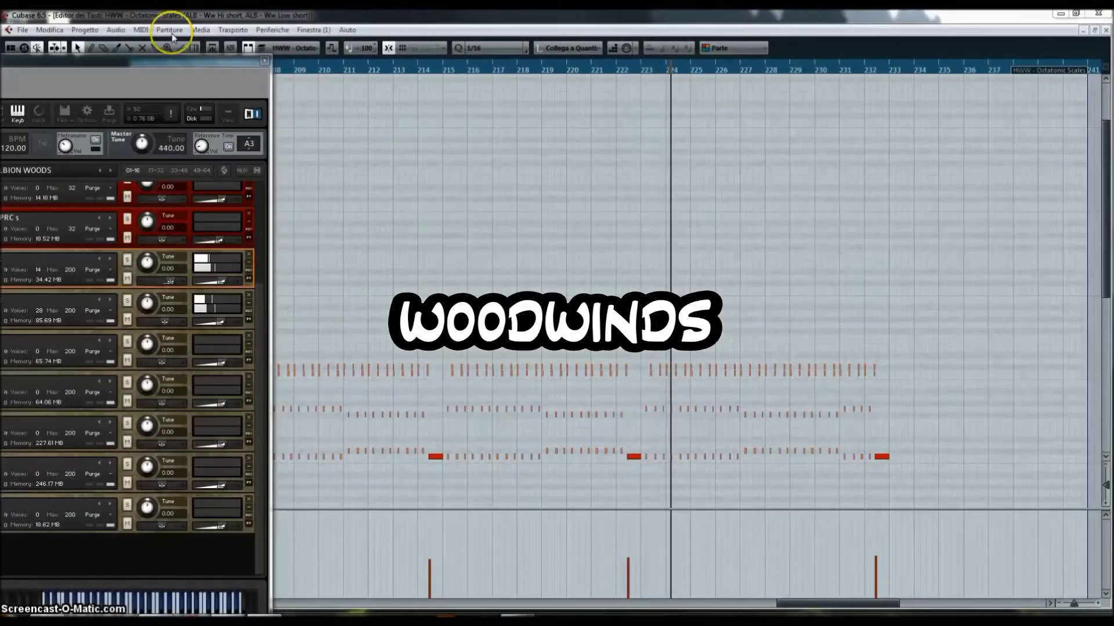
{"action": "left_click_drag", "start_coordinate": [144, 61], "coordinate": [492, 23]}
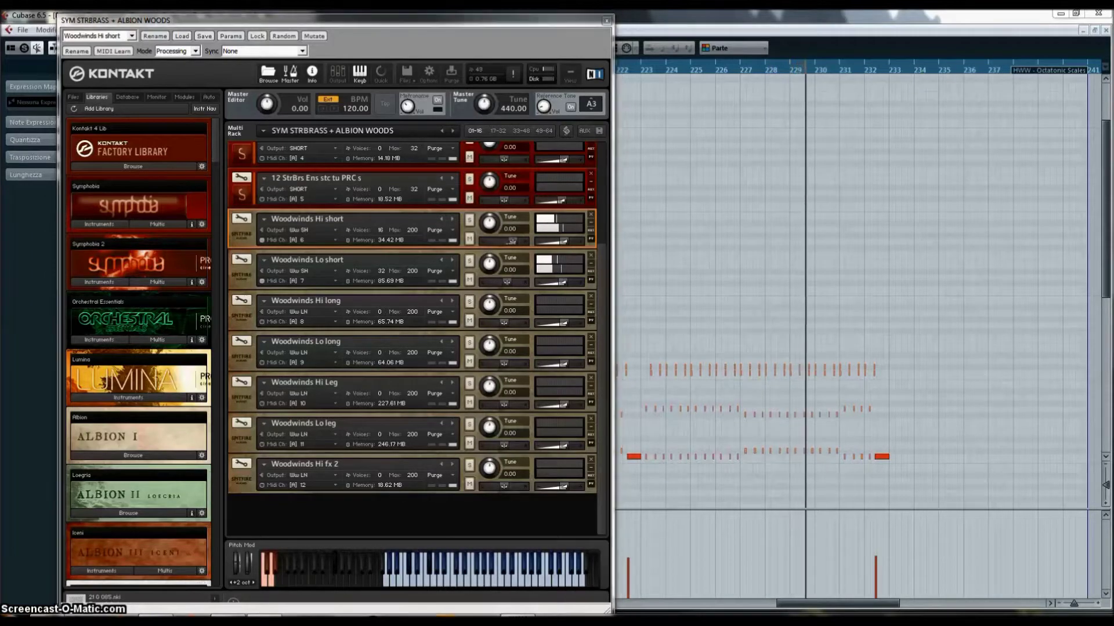
{"action": "left_click", "coordinate": [262, 155]}
{"action": "left_click_drag", "start_coordinate": [268, 173], "coordinate": [192, 28]}
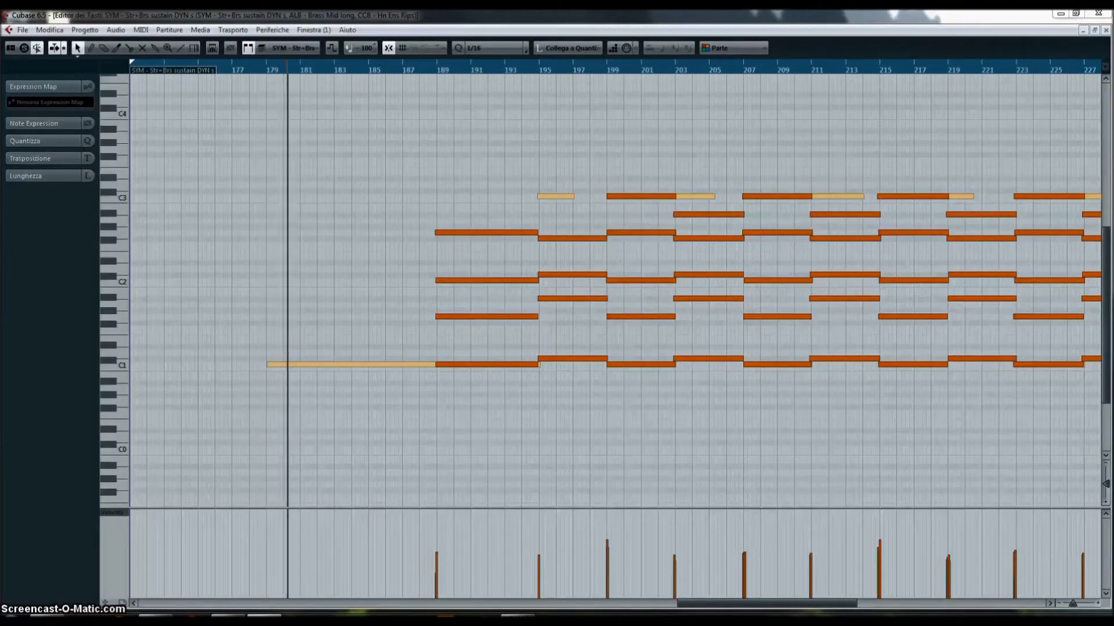
Bring the SYM STRBRASS + ALBION WOODS window over the brass note editor and shift it clear of the notes after bar 187.
{"action": "left_click_drag", "start_coordinate": [1113, 125], "coordinate": [847, 41]}
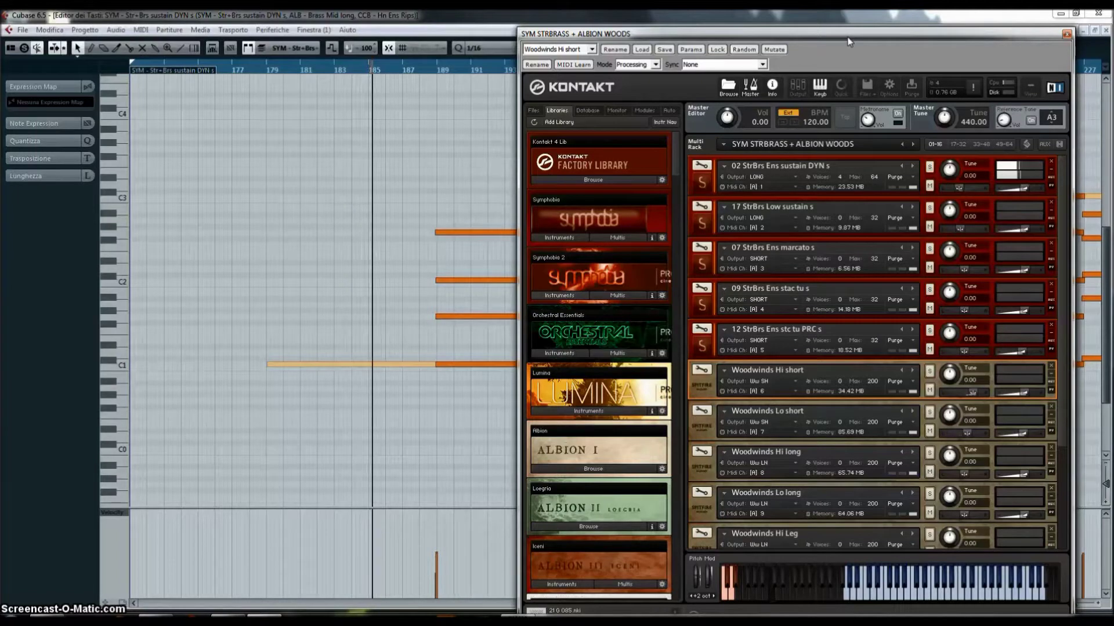
{"action": "left_click_drag", "start_coordinate": [848, 40], "coordinate": [885, 37]}
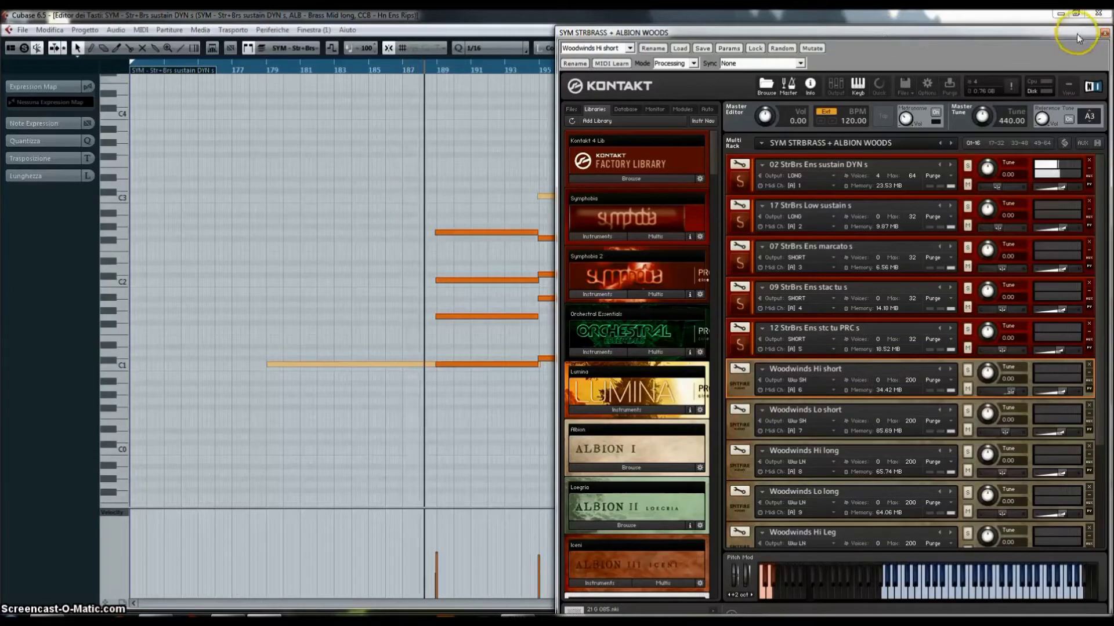
{"action": "left_click_drag", "start_coordinate": [1089, 36], "coordinate": [360, 36]}
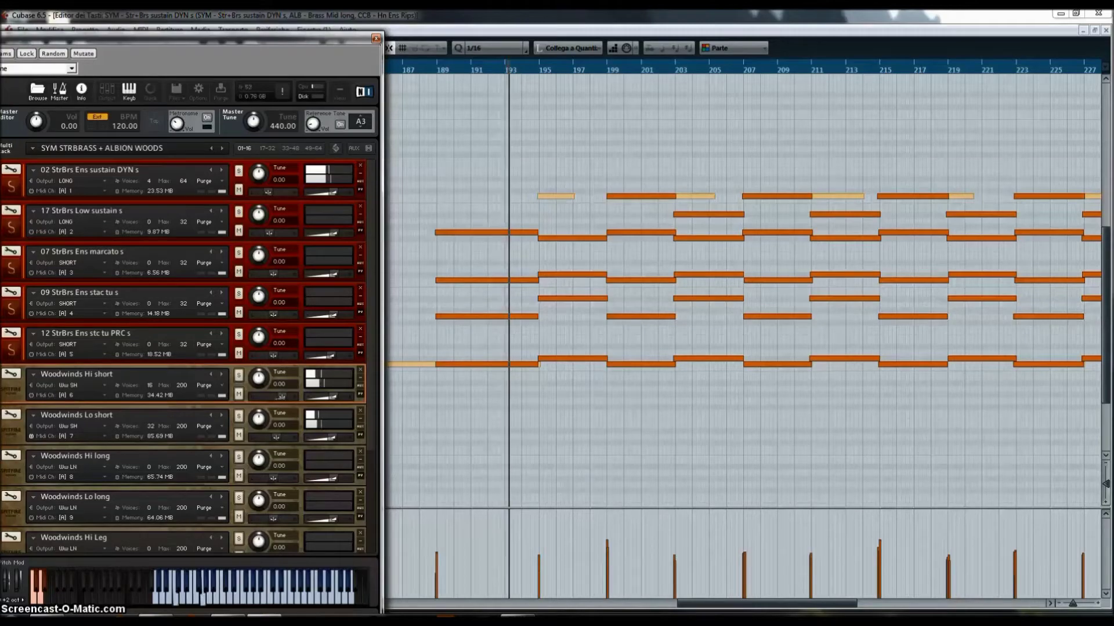
Show the BRASS SECT rack beside the brass notes, and replace it with the BRASS ENSEMBLE 1 window.
{"action": "left_click_drag", "start_coordinate": [1113, 35], "coordinate": [301, 53]}
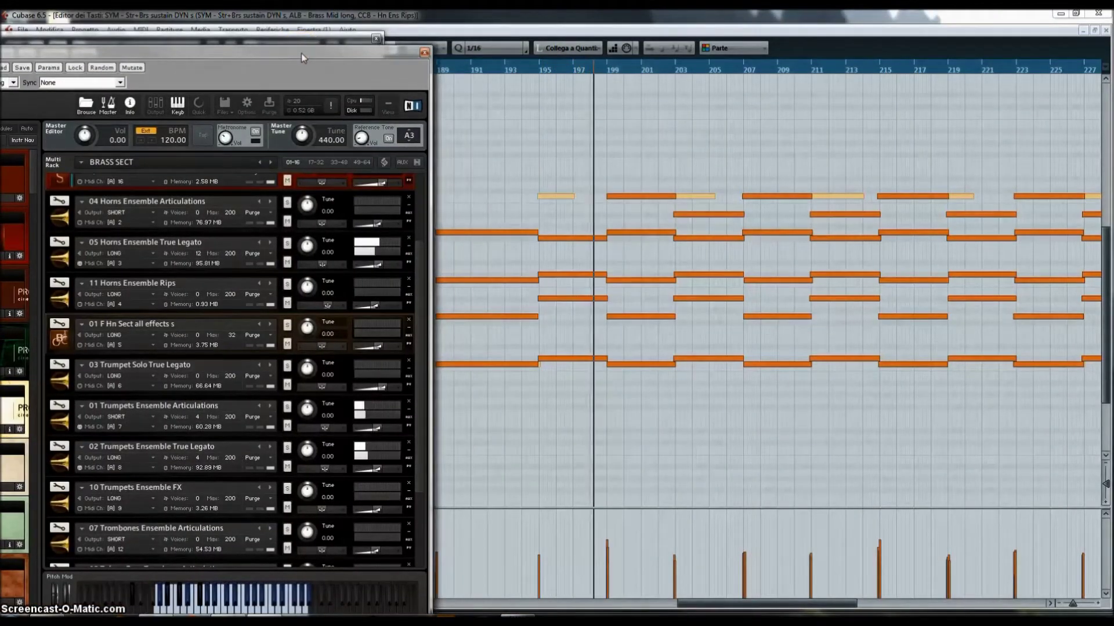
{"action": "left_click_drag", "start_coordinate": [301, 53], "coordinate": [1113, 20]}
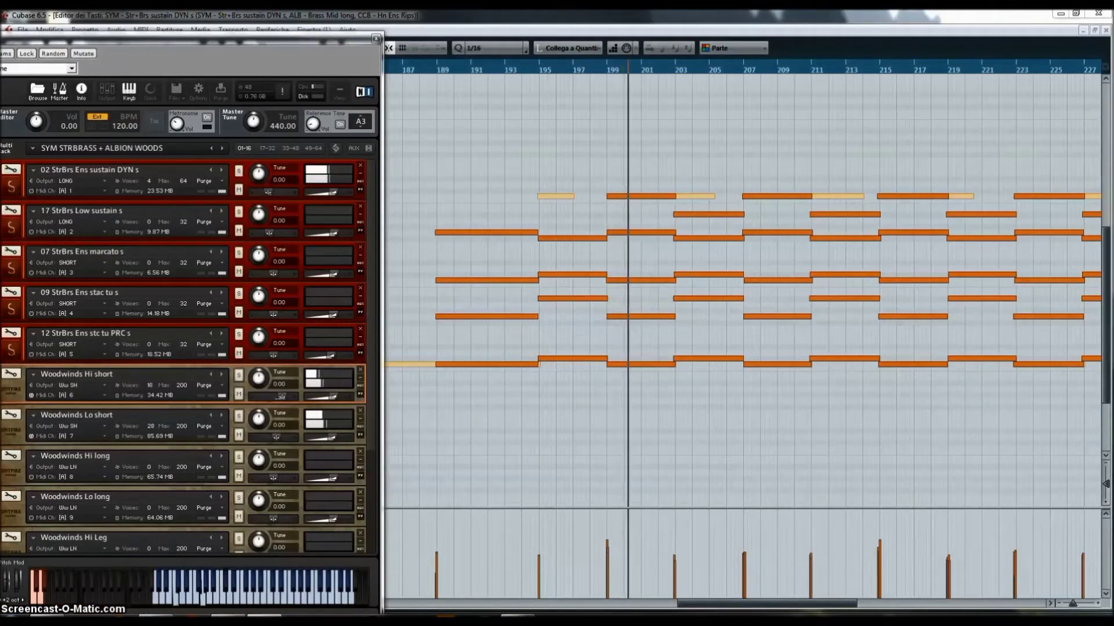
{"action": "left_click_drag", "start_coordinate": [1113, 23], "coordinate": [196, 37]}
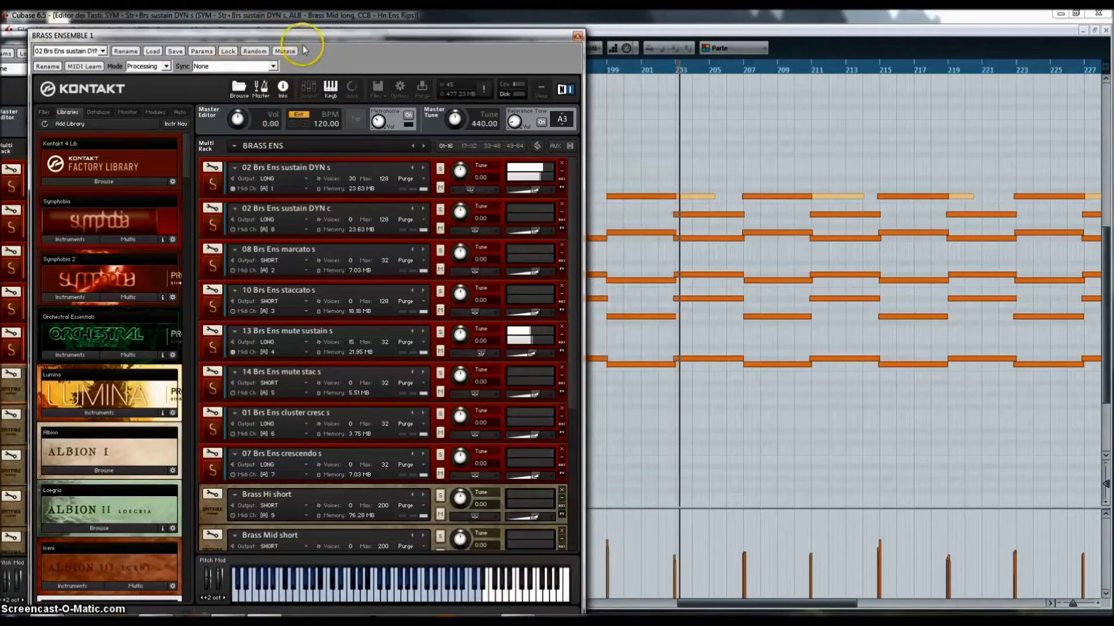
{"action": "left_click_drag", "start_coordinate": [502, 39], "coordinate": [254, 222]}
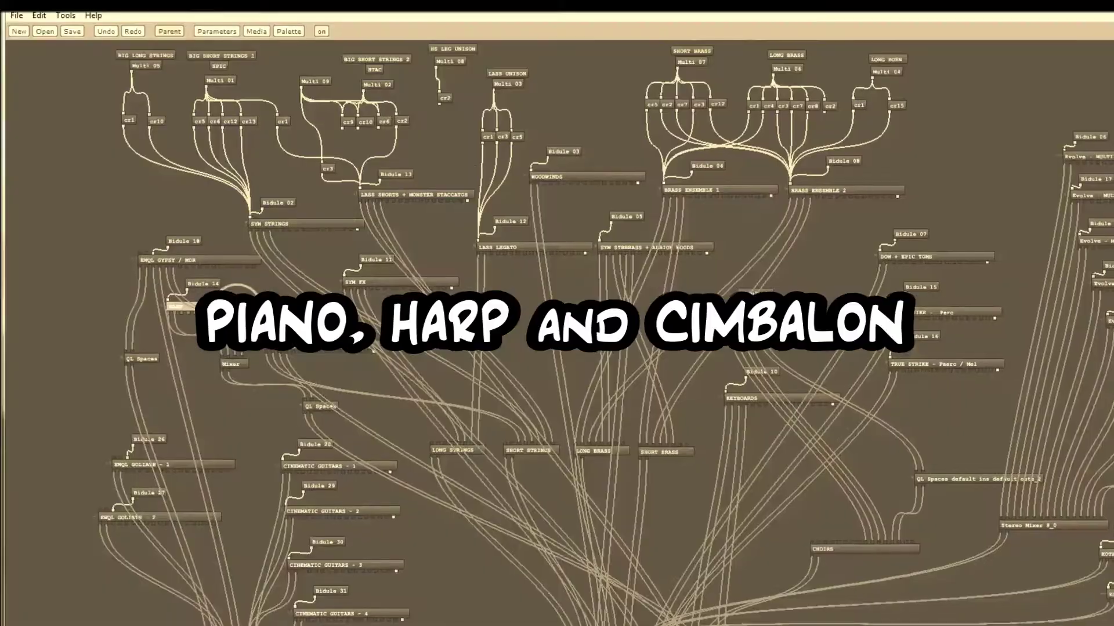
Open the HARP module in Bidule, collapse the Harp Script Gliss Octatonic script panel, and expand all instrument headers in the rack.
{"action": "double_click", "coordinate": [589, 280]}
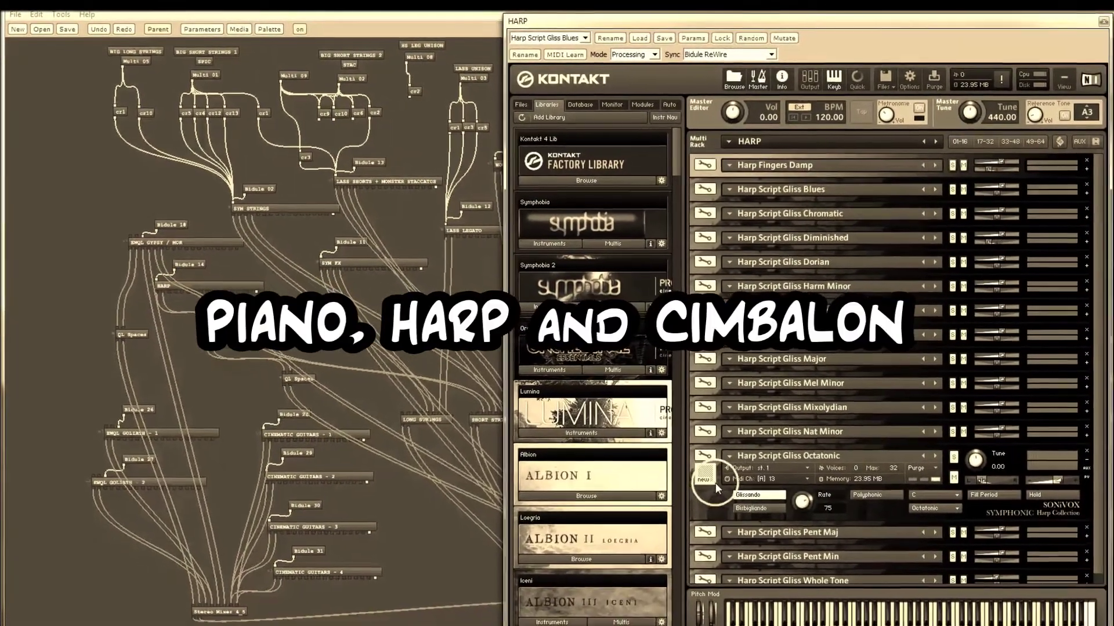
{"action": "left_click", "coordinate": [738, 498]}
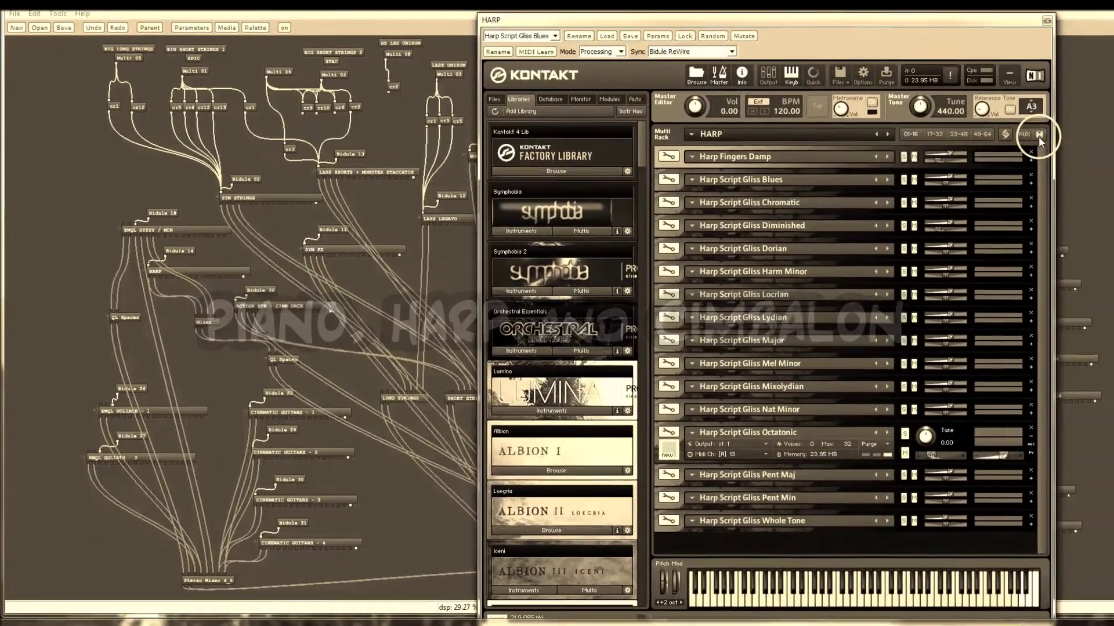
{"action": "left_click", "coordinate": [1080, 139]}
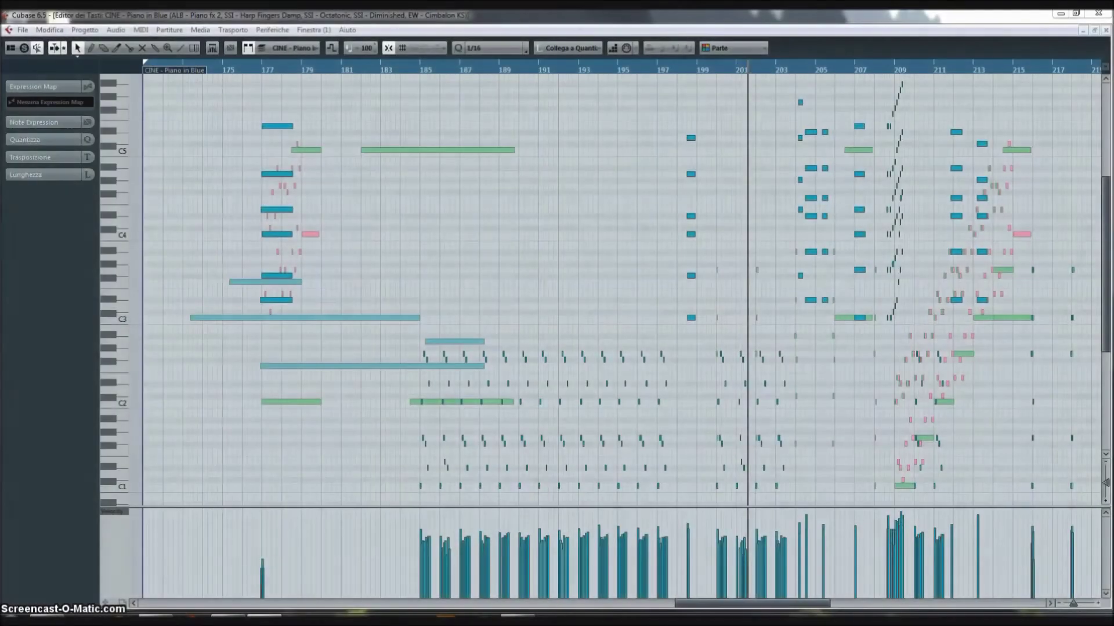
Place the KEYBOARDS and HARP windows beside the piano and harp notes and show the lower harp gliss patches, including Octatonic.
{"action": "left_click_drag", "start_coordinate": [832, 44], "coordinate": [386, 29]}
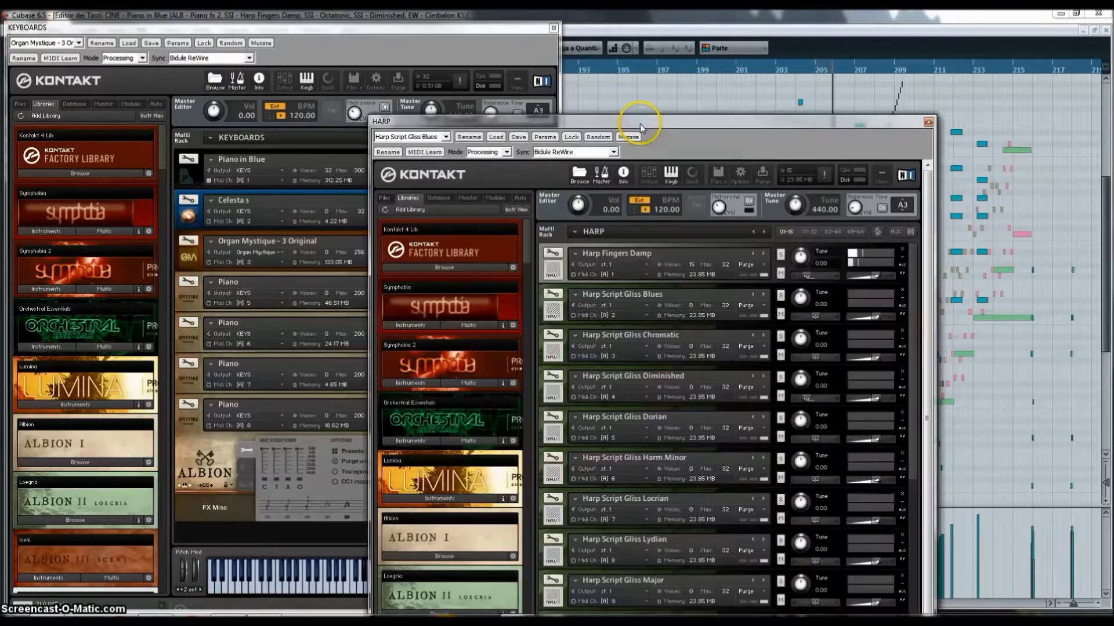
{"action": "left_click_drag", "start_coordinate": [641, 117], "coordinate": [331, 20]}
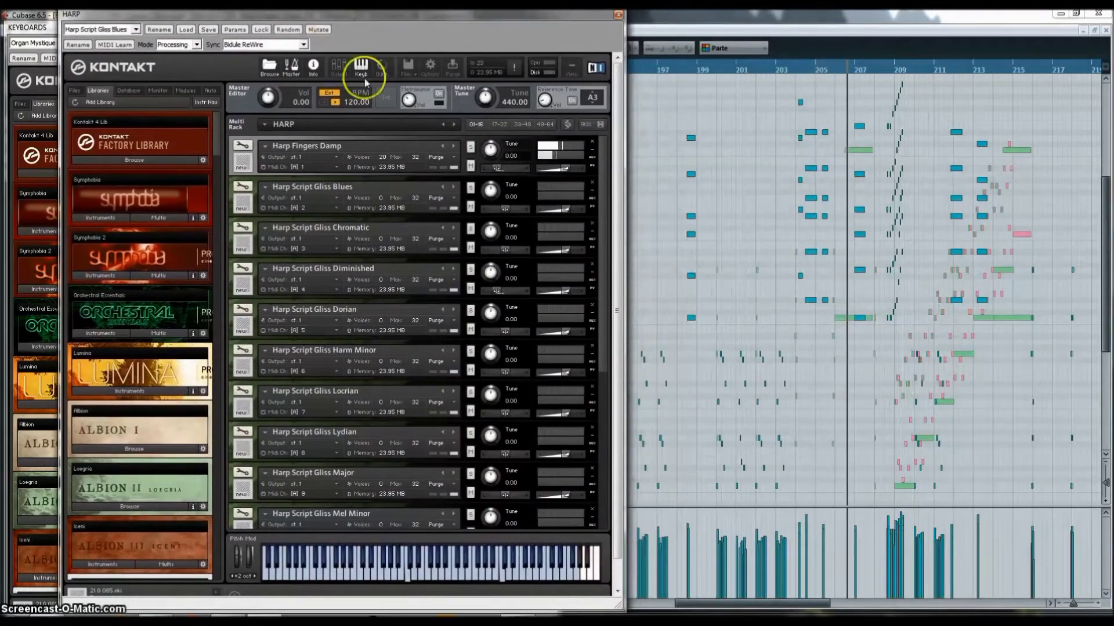
{"action": "left_click_drag", "start_coordinate": [596, 236], "coordinate": [607, 381]}
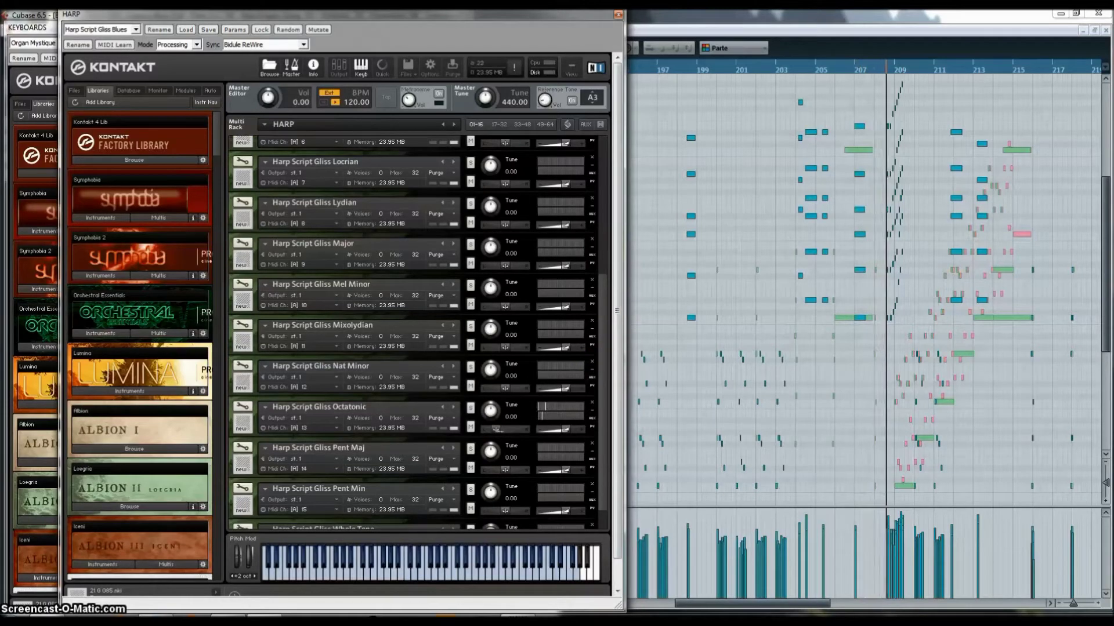
Bring the EWQL GYPSY / MOR window with its Cimbalon Master instrument over the HARP window and advance the note editor.
{"action": "left_click_drag", "start_coordinate": [1112, 191], "coordinate": [286, 99]}
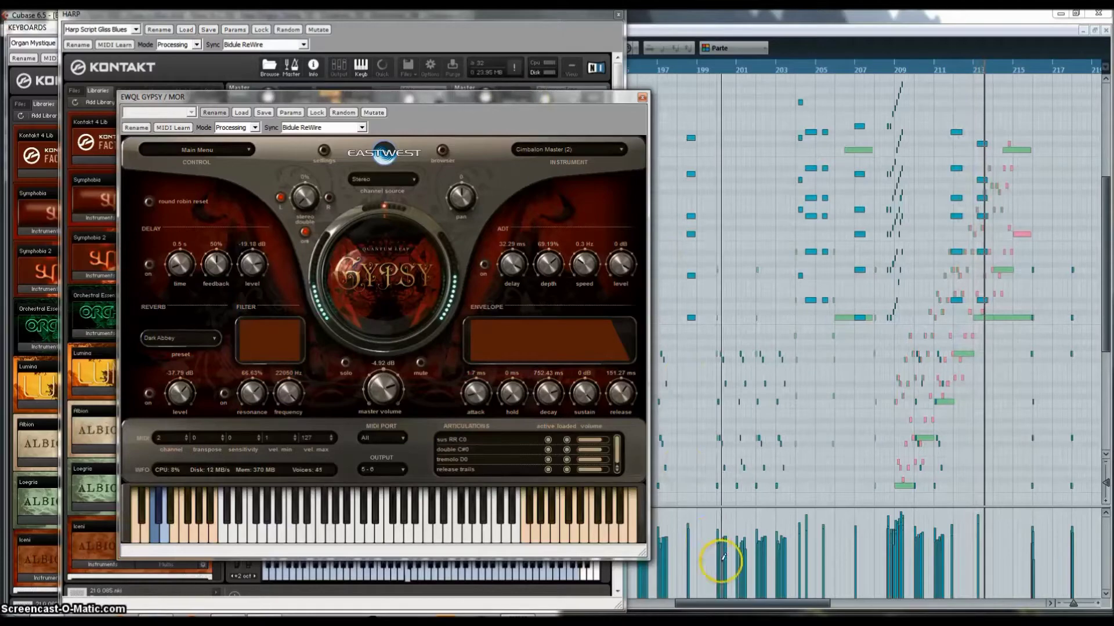
{"action": "left_click", "coordinate": [726, 606]}
{"action": "left_click_drag", "start_coordinate": [781, 605], "coordinate": [803, 604]}
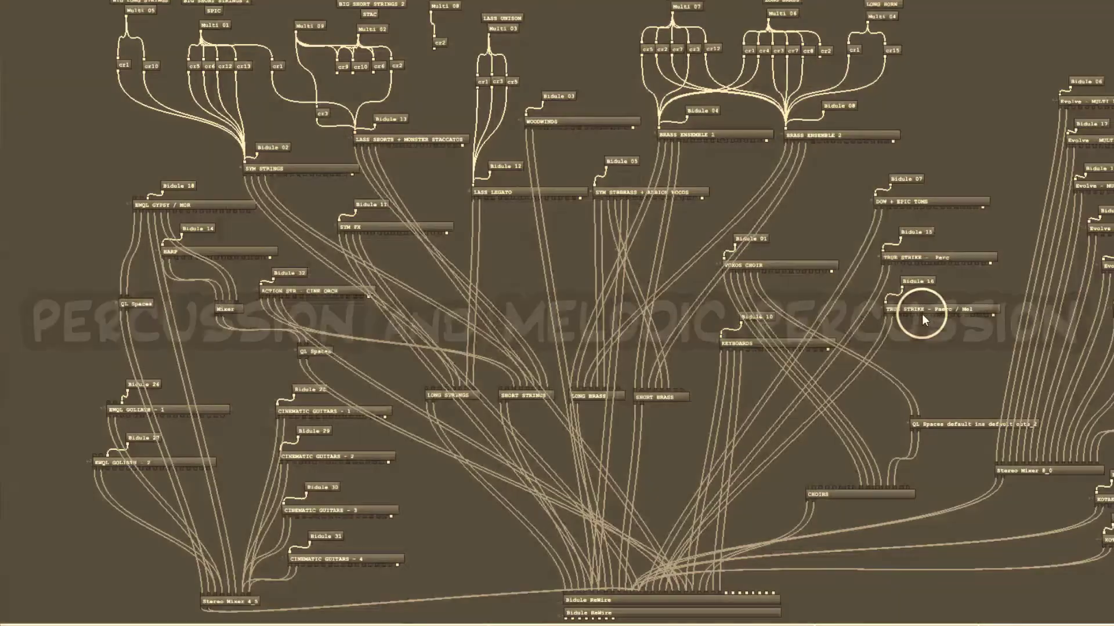
Open the TRUE STRIKE - Perc / Mel module and move the TRUE STRIKE - Perc window to show both percussion racks in turn.
{"action": "double_click", "coordinate": [922, 313]}
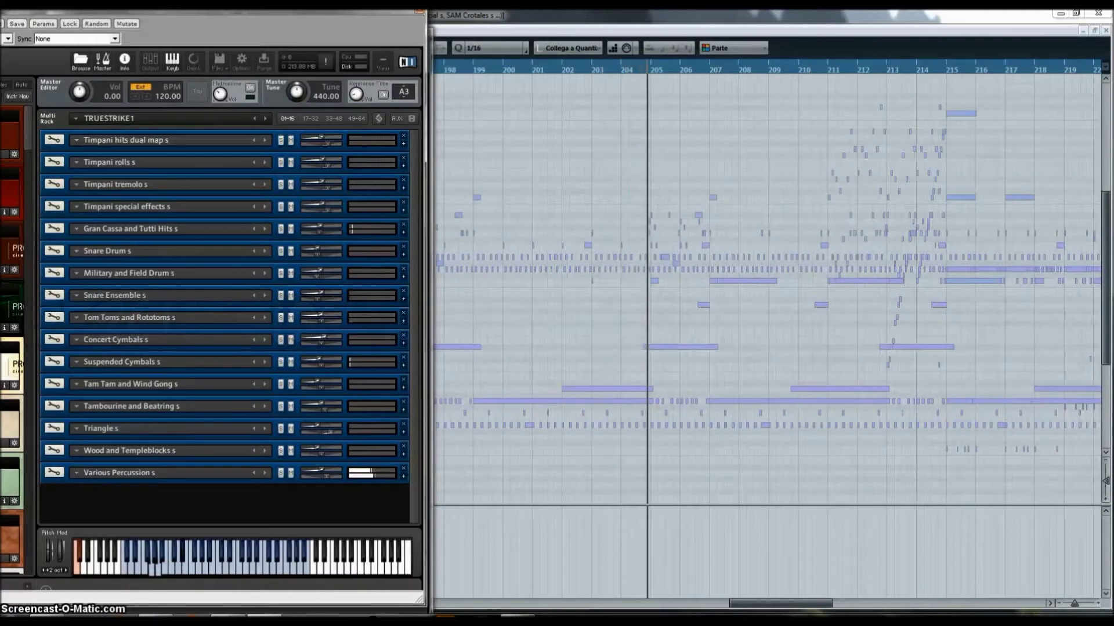
{"action": "left_click_drag", "start_coordinate": [284, 3], "coordinate": [467, 49]}
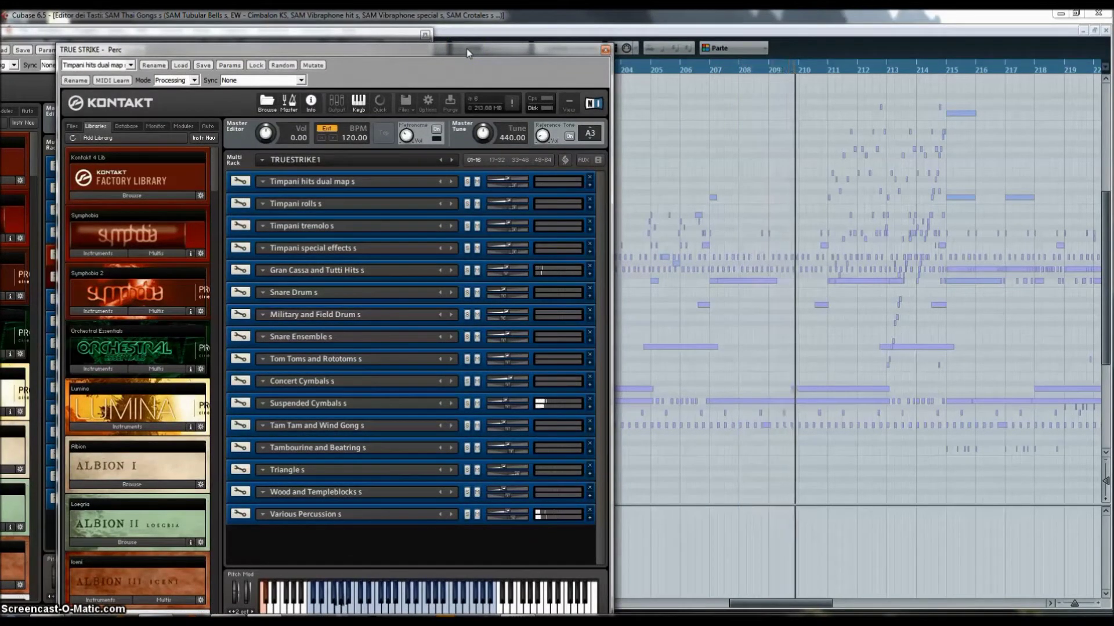
{"action": "left_click_drag", "start_coordinate": [466, 48], "coordinate": [521, 540]}
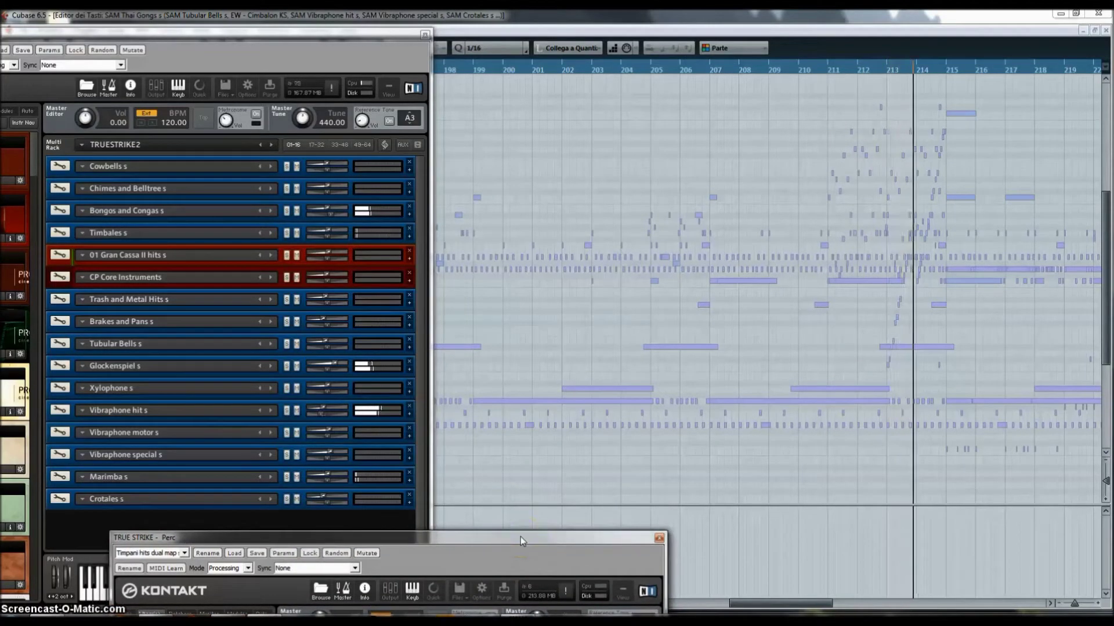
{"action": "left_click_drag", "start_coordinate": [520, 537], "coordinate": [534, 20]}
Advance the percussion note editor to about bars 205 to 236 and bring the TRUE STRIKE windows back over it.
{"action": "left_click_drag", "start_coordinate": [796, 603], "coordinate": [820, 604]}
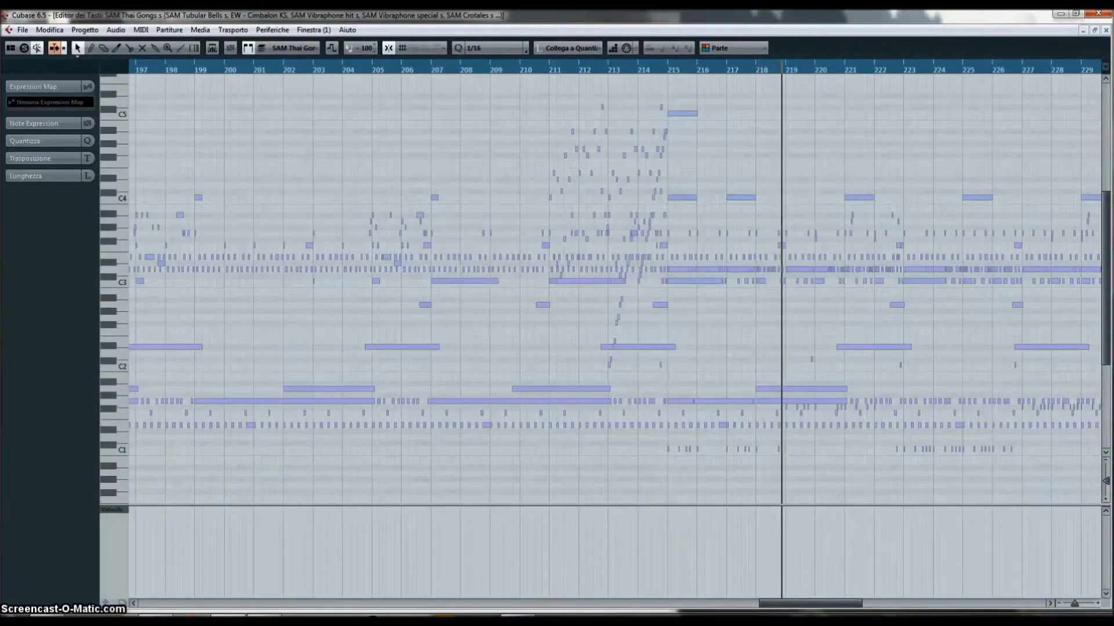
{"action": "left_click_drag", "start_coordinate": [795, 603], "coordinate": [823, 609]}
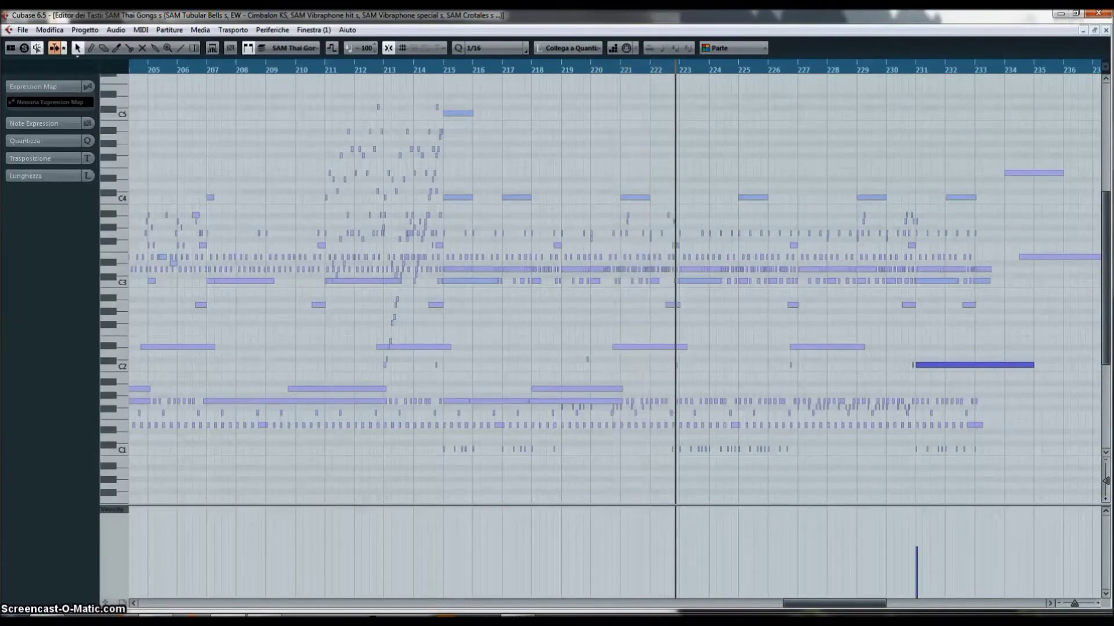
{"action": "key", "text": "alt+Tab"}
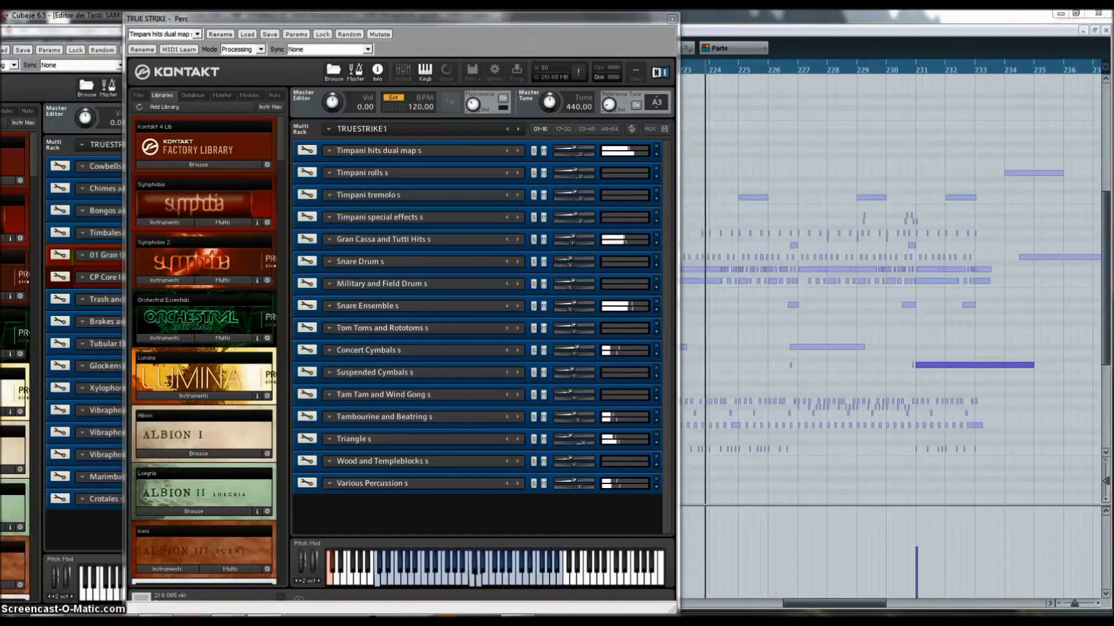
Shift the TRUE STRIKE - Perc window aside to compare both racks' meters, and clear both windows from the percussion notes.
{"action": "left_click_drag", "start_coordinate": [473, 21], "coordinate": [99, 42]}
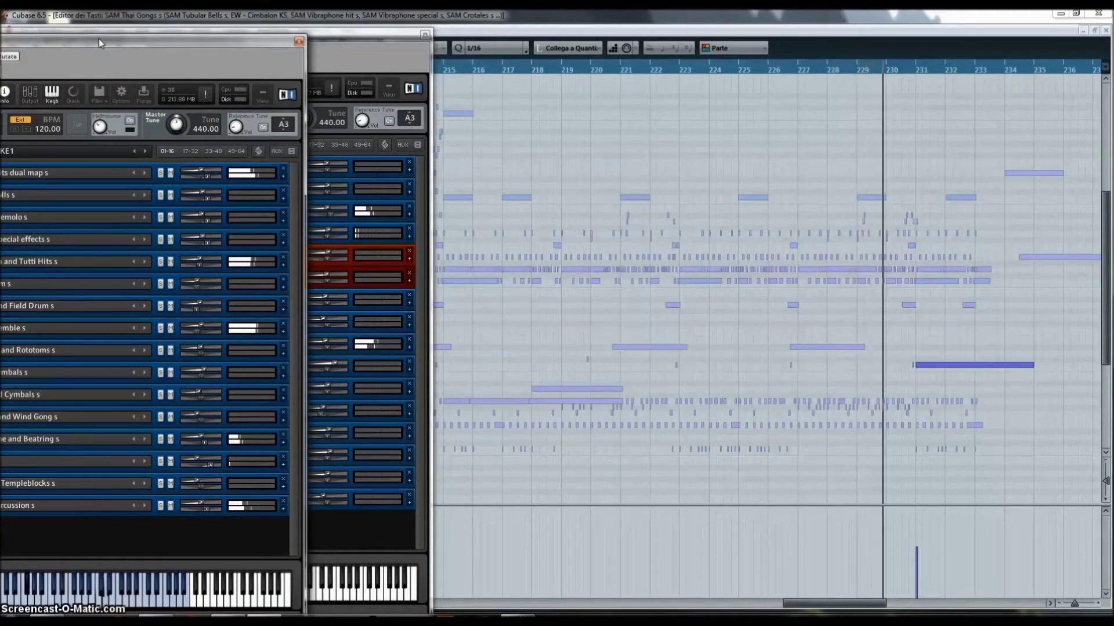
{"action": "left_click_drag", "start_coordinate": [98, 38], "coordinate": [1113, 71]}
{"action": "left_click_drag", "start_coordinate": [149, 31], "coordinate": [1113, 122]}
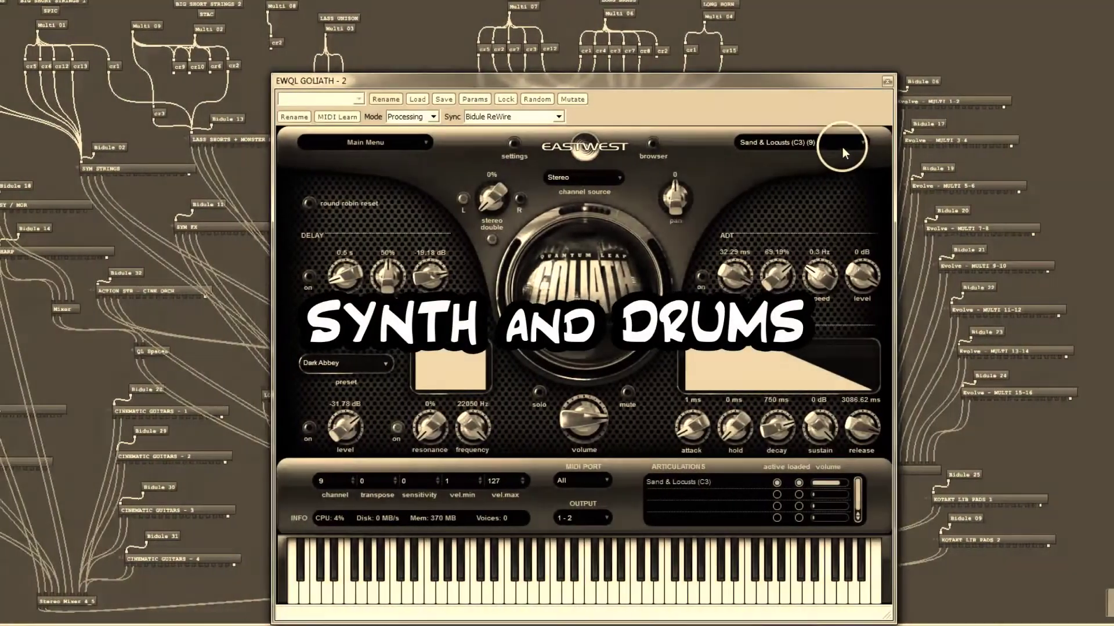
List the instruments loaded in EWQL GOLIATH - 2, close its window, and open CINEMATIC GUITARS - 1 to view its patches.
{"action": "left_click", "coordinate": [830, 142]}
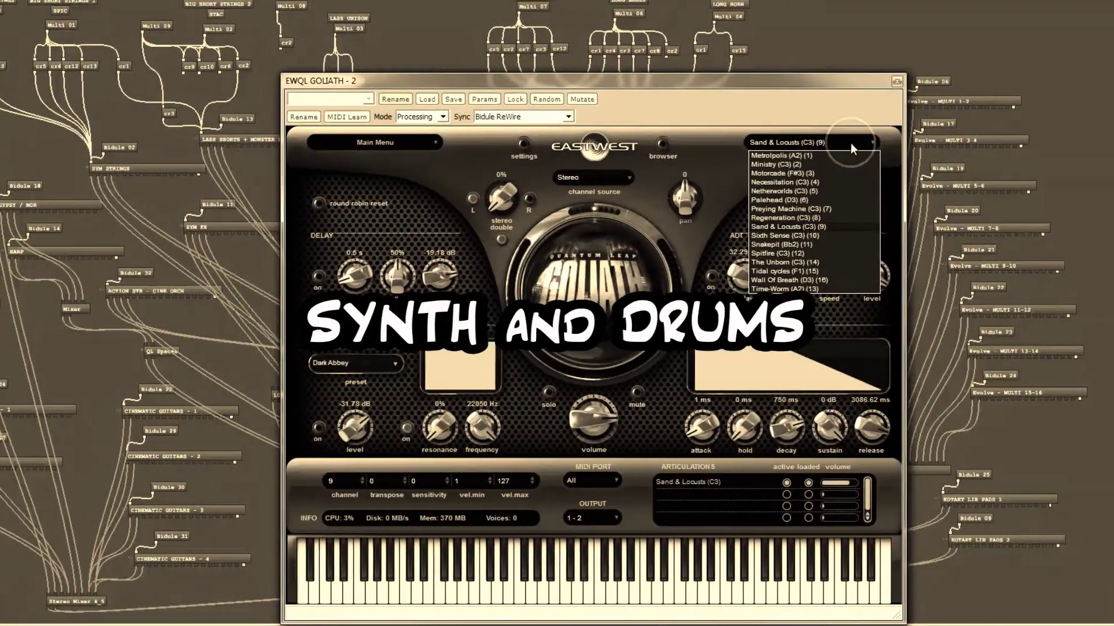
{"action": "left_click", "coordinate": [916, 82]}
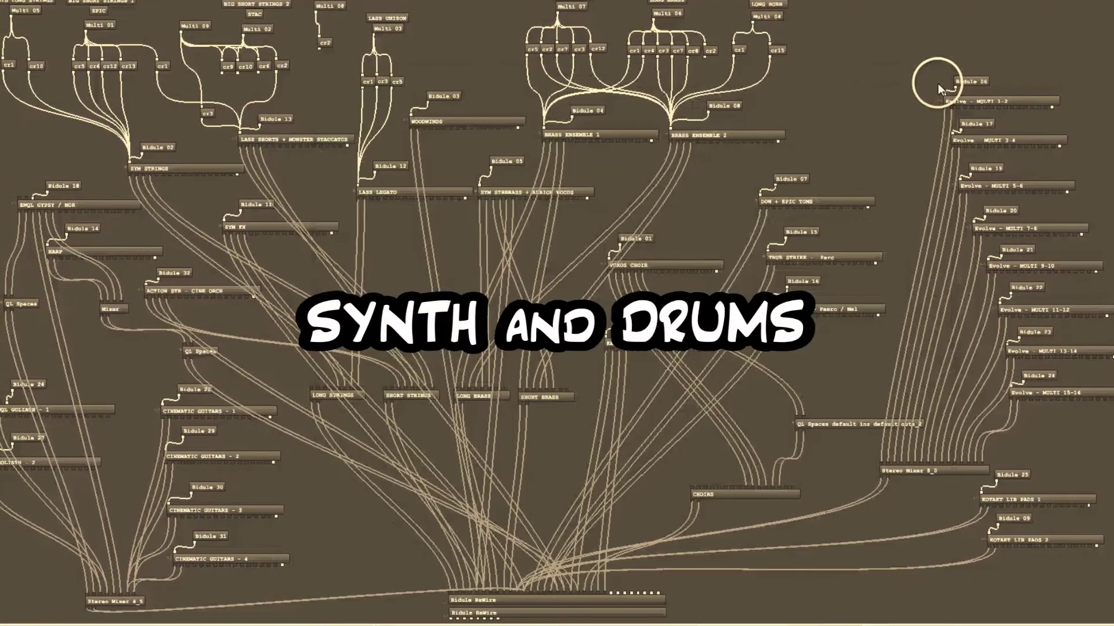
{"action": "double_click", "coordinate": [222, 412]}
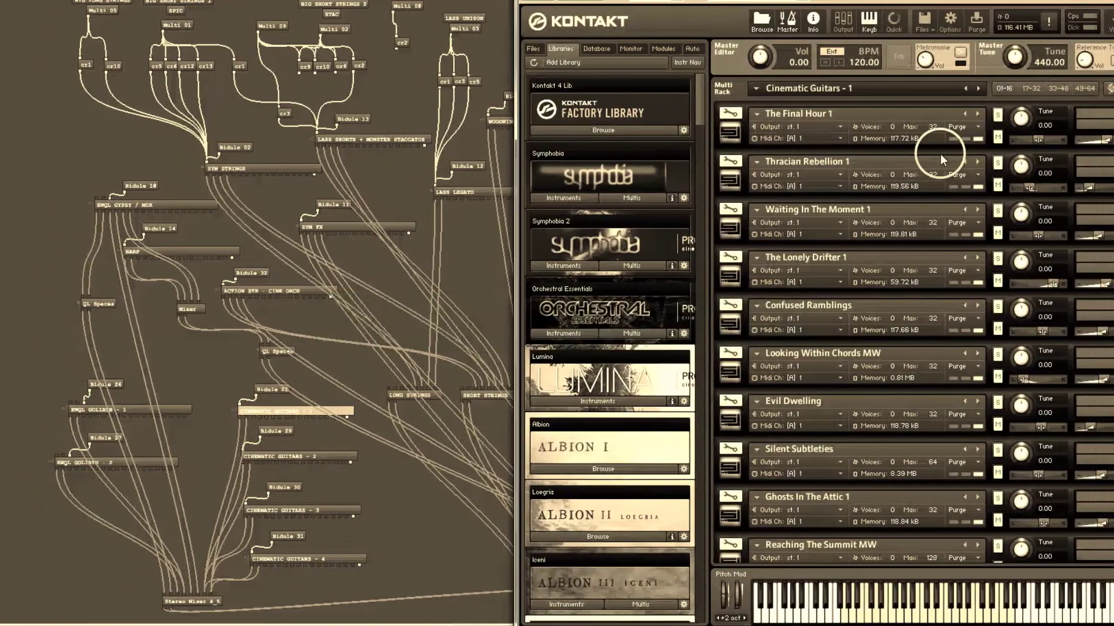
{"action": "scroll", "coordinate": [905, 331], "scroll_direction": "down", "scroll_amount": 3}
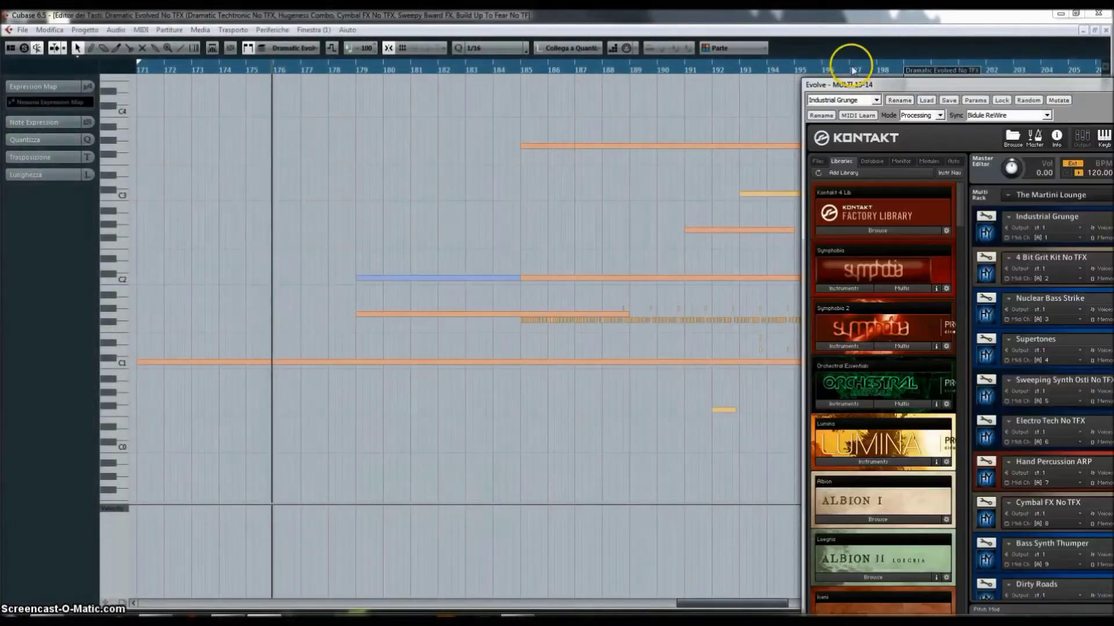
Show the Evolve - MULTI 13-14 window with The Martini Lounge rack over the synth notes and clear it away.
{"action": "left_click_drag", "start_coordinate": [850, 67], "coordinate": [552, 17]}
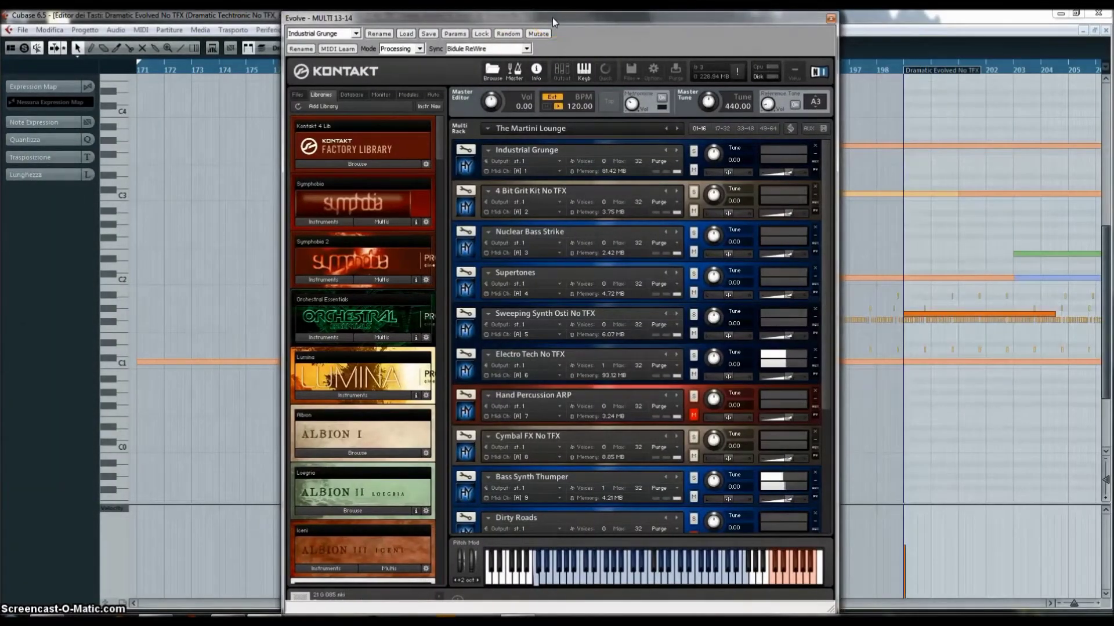
{"action": "left_click_drag", "start_coordinate": [828, 180], "coordinate": [821, 149]}
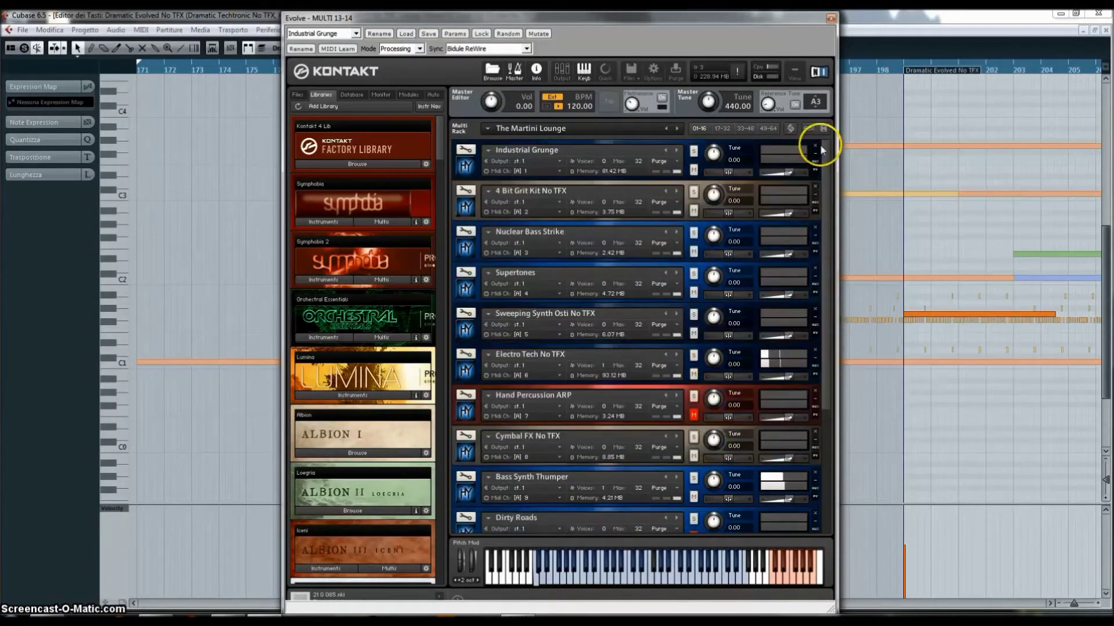
{"action": "left_click_drag", "start_coordinate": [708, 21], "coordinate": [1113, 110]}
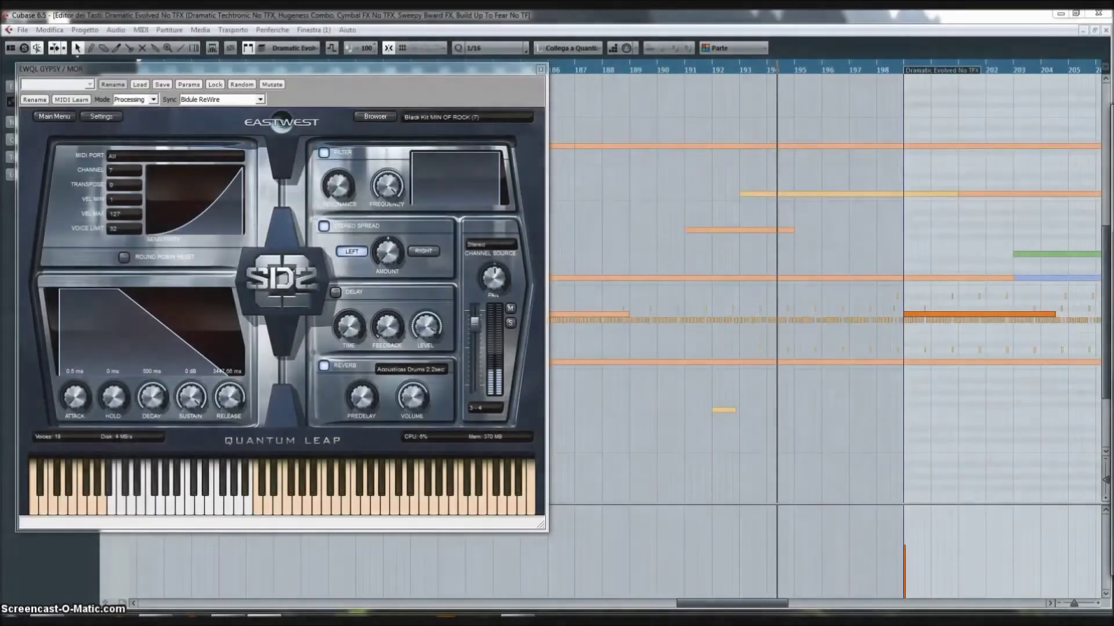
Show EWQL GOLIATH - 2 beside the synth and drum notes, and replace it with the CINEMATIC GUITARS - 4 window.
{"action": "left_click_drag", "start_coordinate": [1113, 87], "coordinate": [1113, 88]}
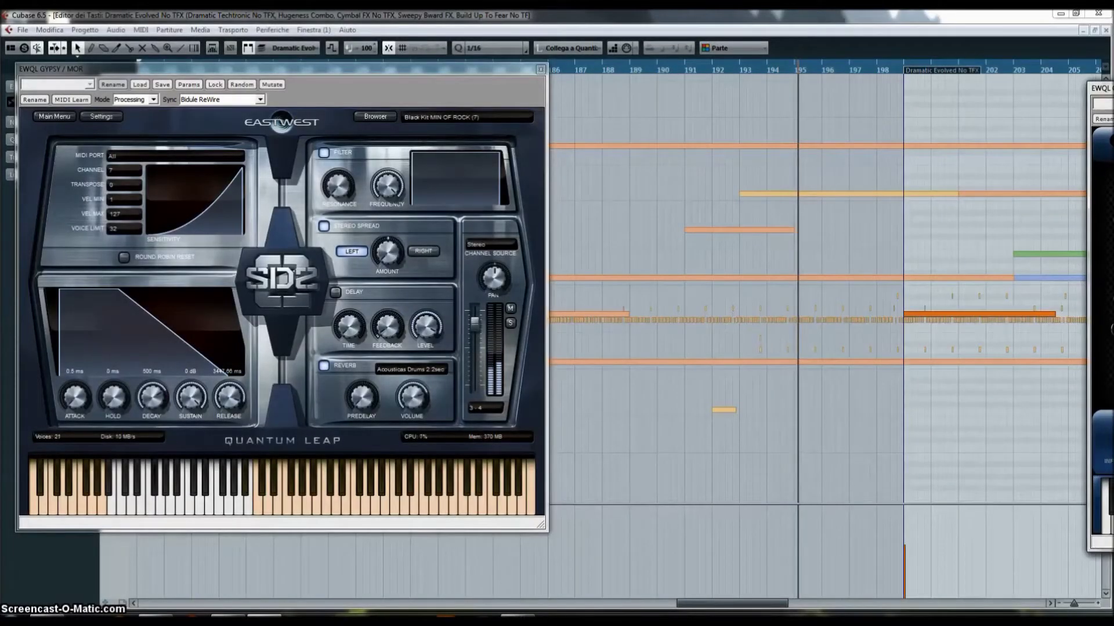
{"action": "left_click_drag", "start_coordinate": [1113, 88], "coordinate": [379, 117]}
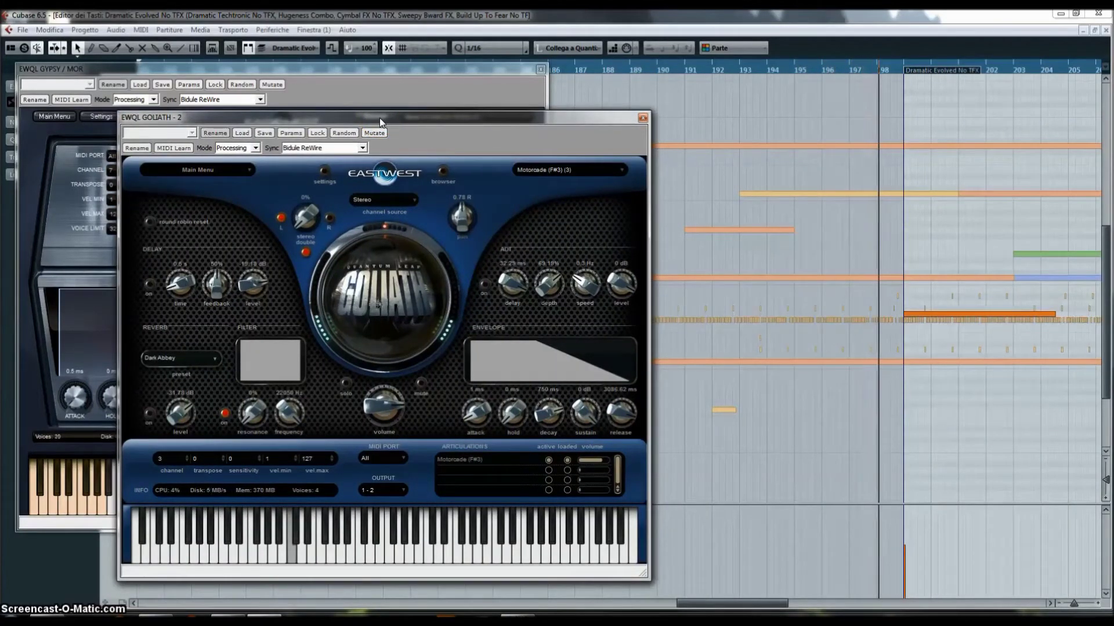
{"action": "left_click_drag", "start_coordinate": [380, 117], "coordinate": [1113, 232]}
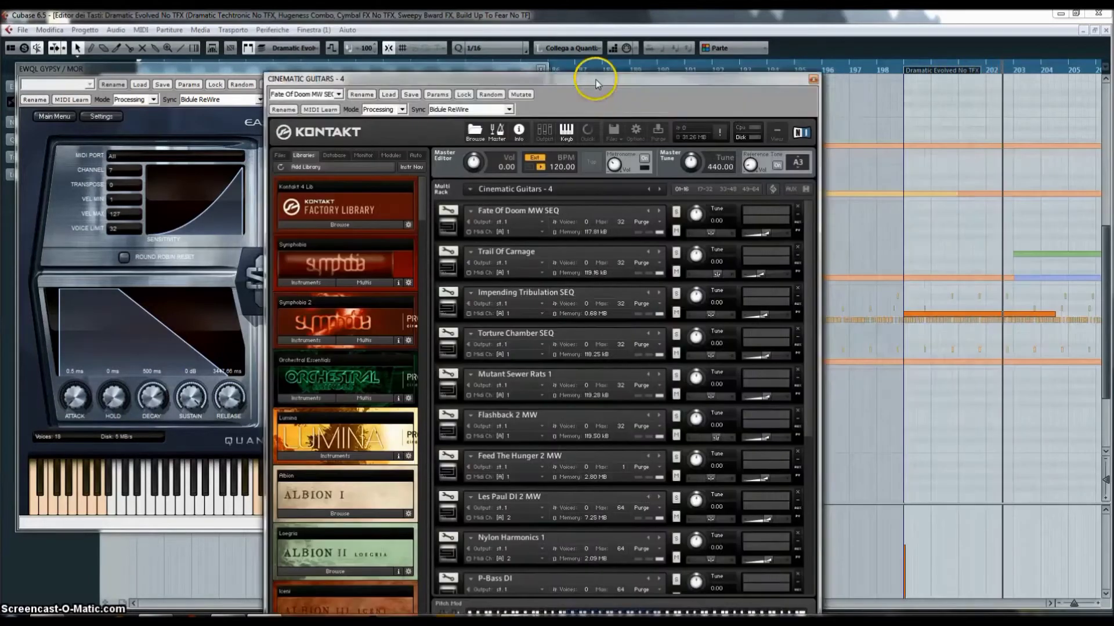
{"action": "left_click_drag", "start_coordinate": [596, 79], "coordinate": [370, 26]}
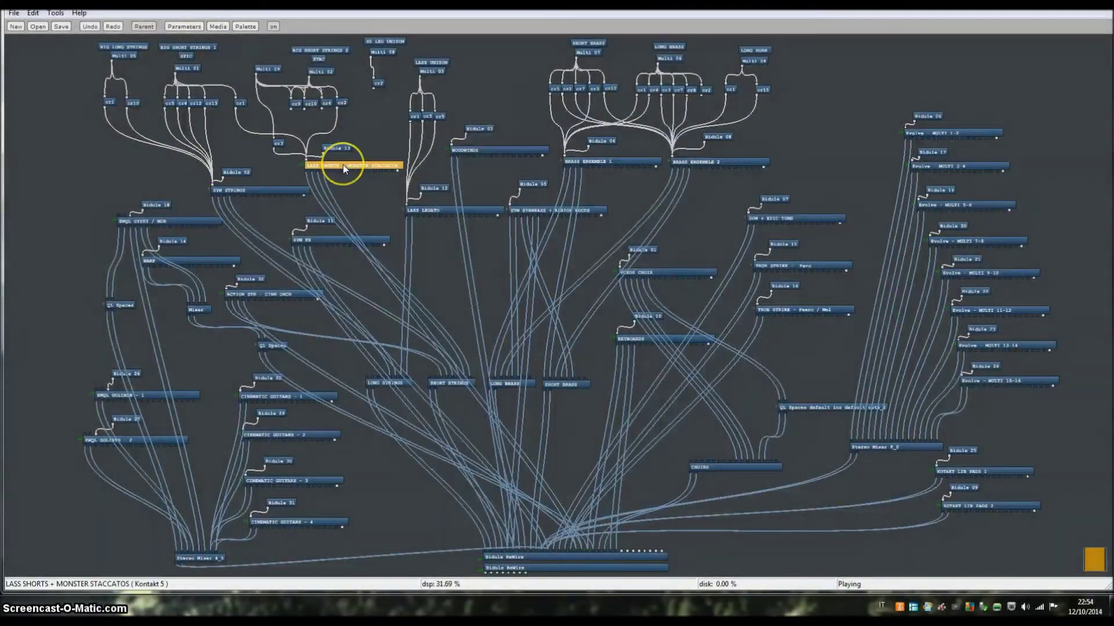
Open the LASS SHORTS + MONSTER STACCATOS module in Bidule to view its string patches and close its window.
{"action": "double_click", "coordinate": [343, 167]}
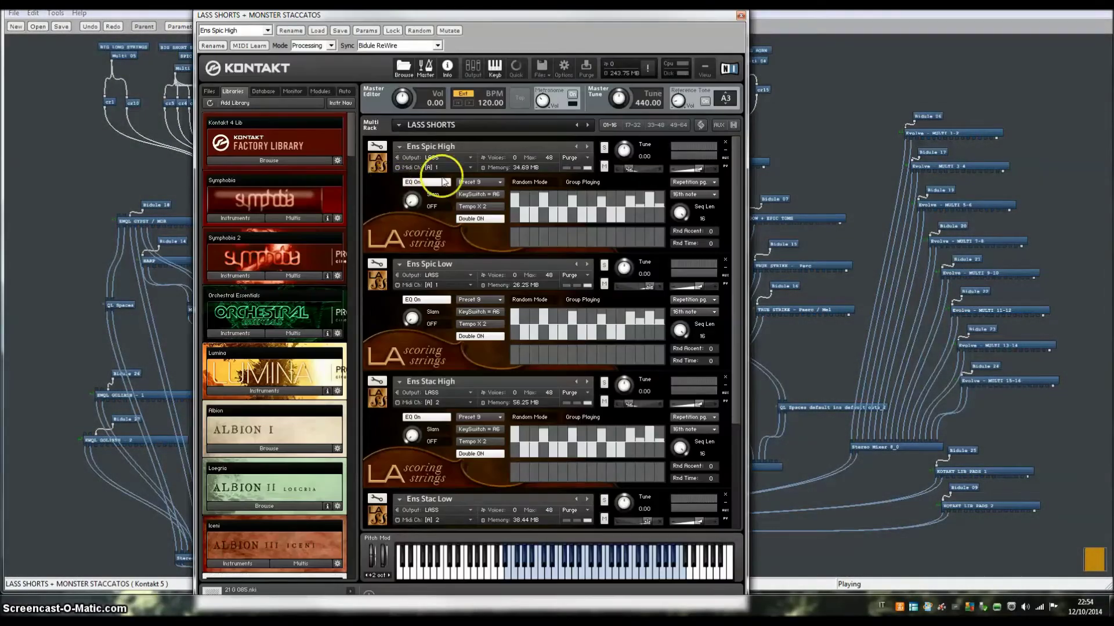
{"action": "scroll", "coordinate": [751, 280], "scroll_direction": "down", "scroll_amount": 3}
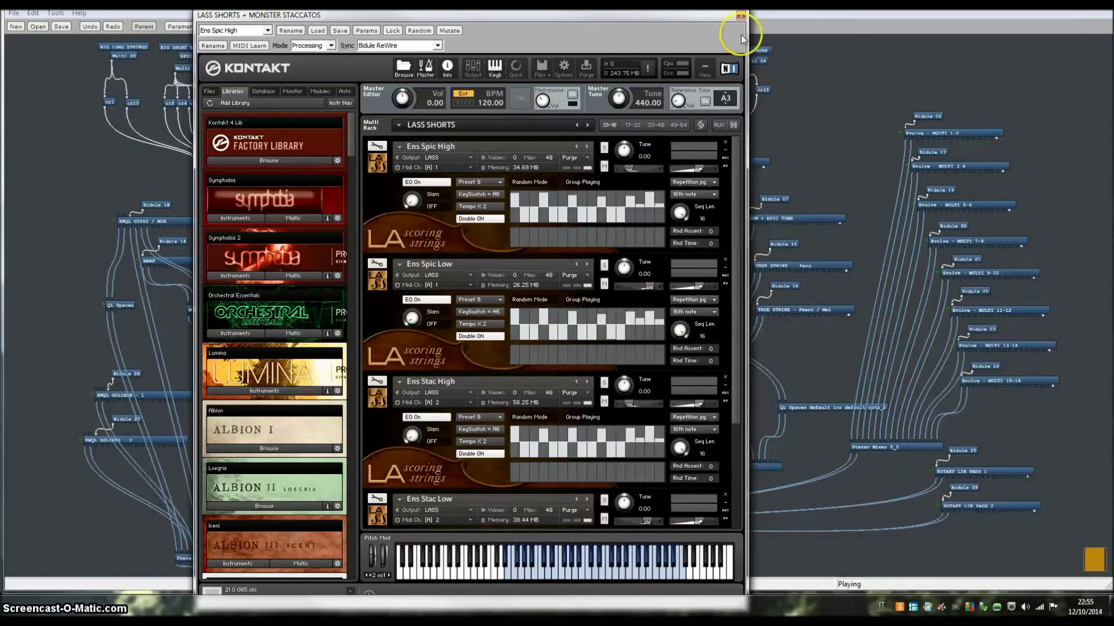
{"action": "left_click", "coordinate": [741, 15]}
Open the WOODWINDS module in Bidule and collapse the Octatonic Scales instrument in the HOLLYWOODWINDS rack.
{"action": "double_click", "coordinate": [500, 151]}
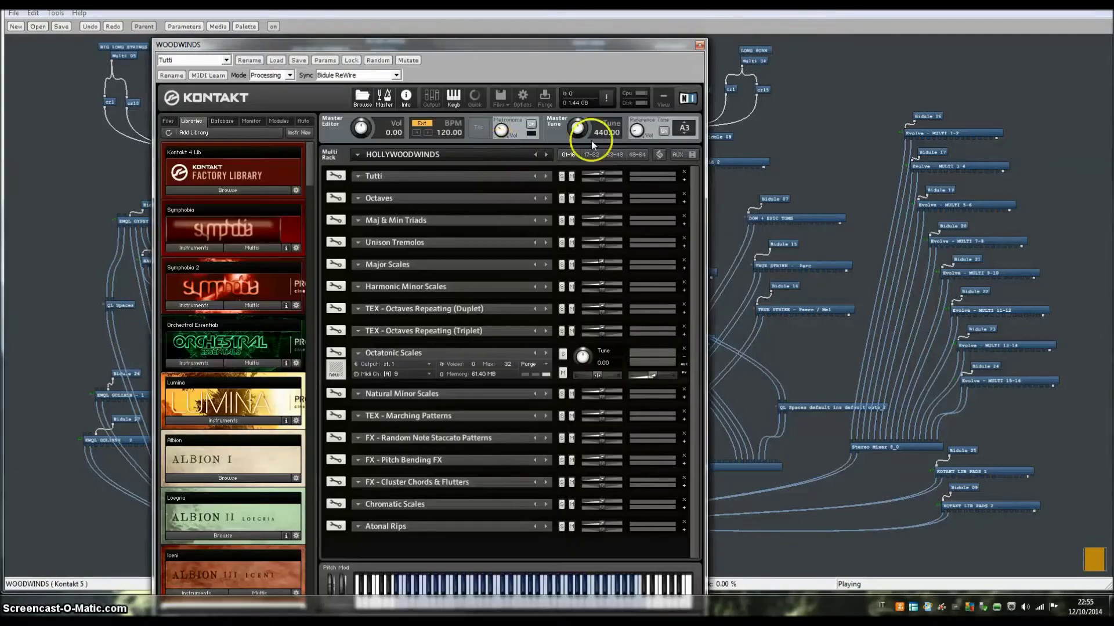
{"action": "left_click", "coordinate": [683, 359]}
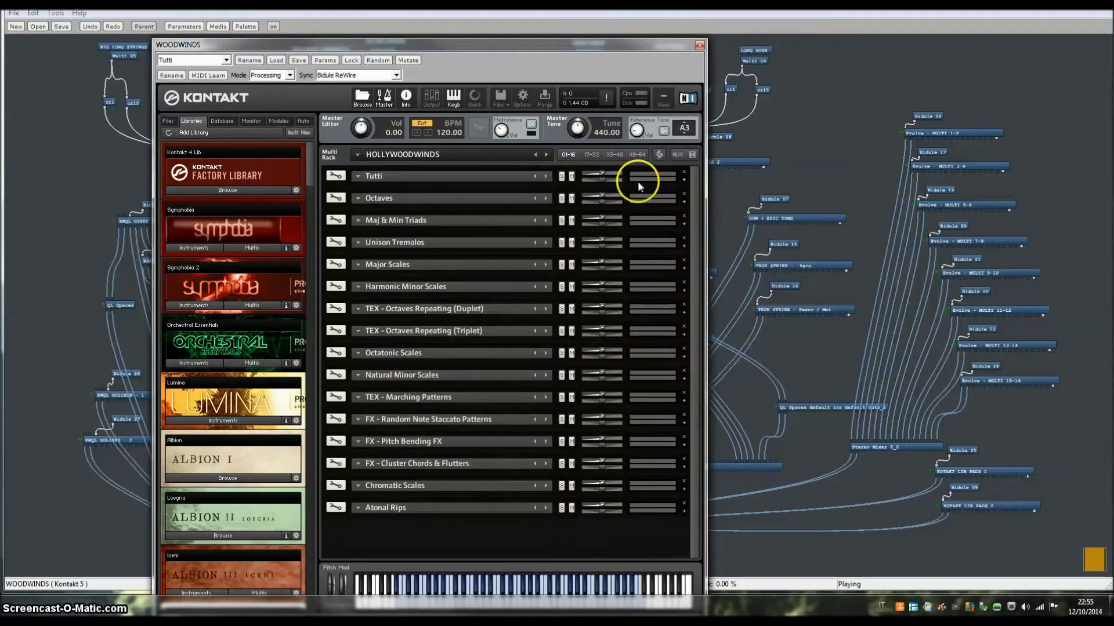
Close the WOODWINDS window, open BRASS ENSEMBLE 1 in Bidule and expand all instruments in the BRASS ENS rack.
{"action": "left_click", "coordinate": [699, 45]}
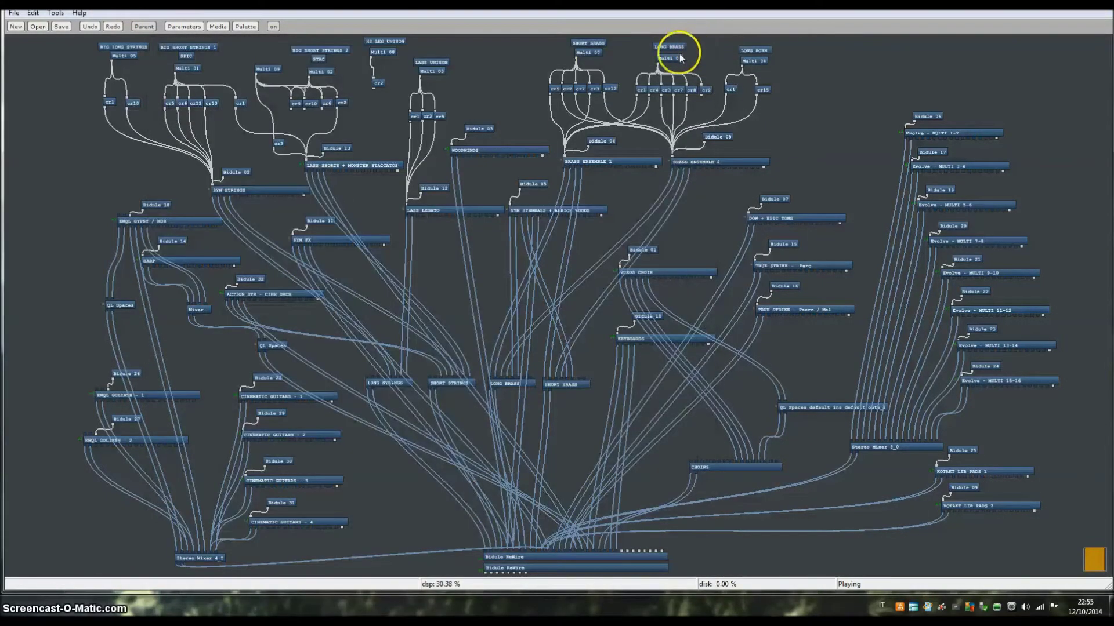
{"action": "double_click", "coordinate": [591, 163]}
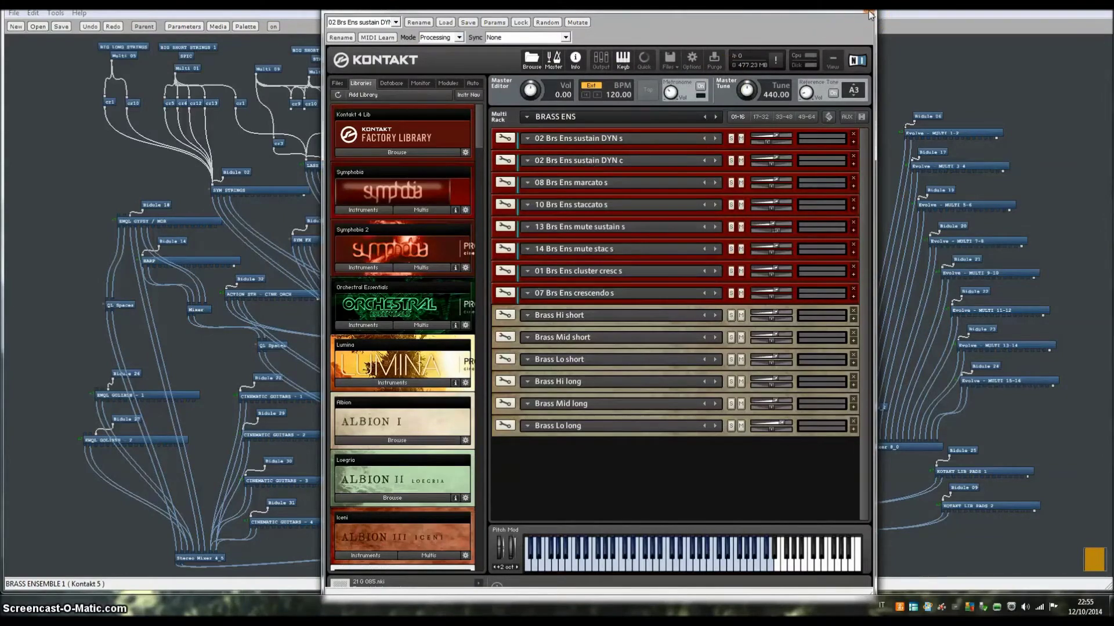
{"action": "left_click", "coordinate": [854, 319]}
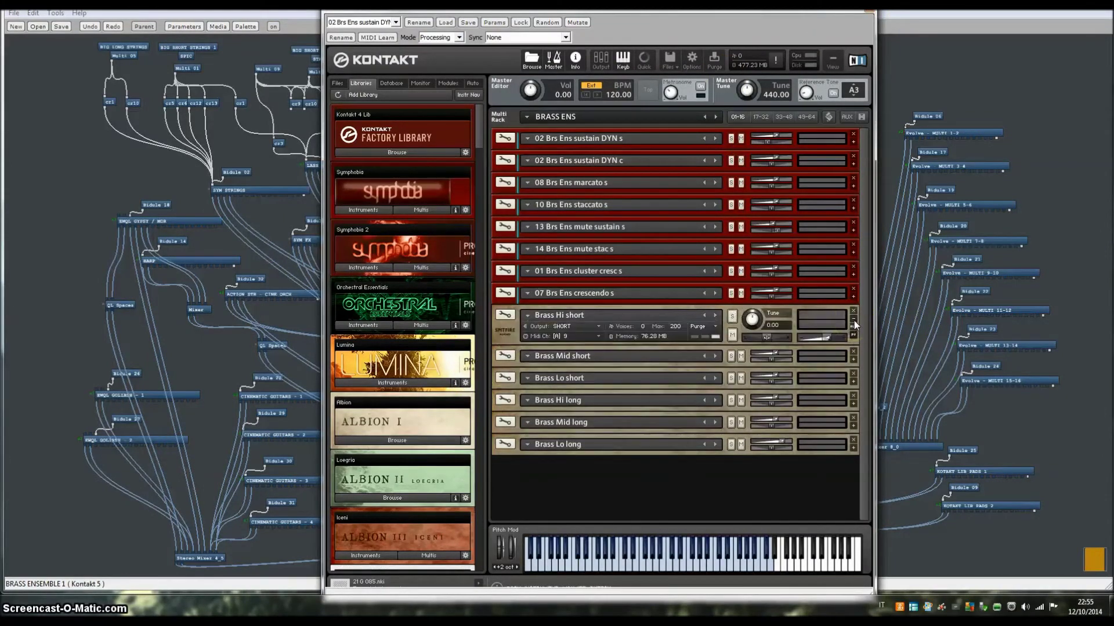
{"action": "left_click", "coordinate": [853, 319]}
{"action": "left_click", "coordinate": [862, 118]}
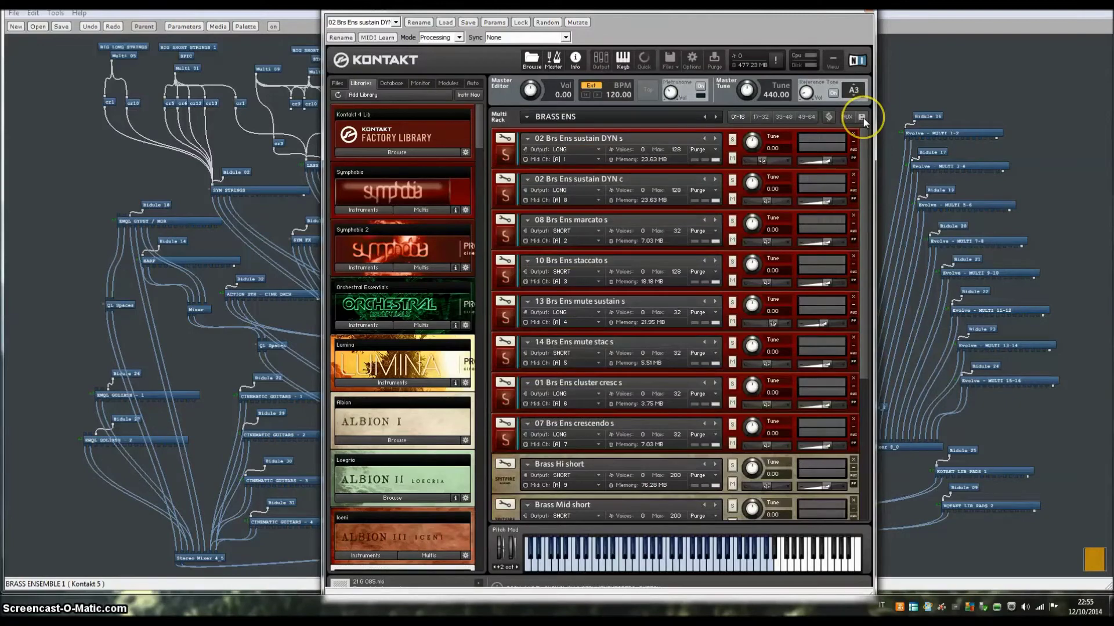
Open the BRASS ENSEMBLE 2 module, expand the BRASS SECT rack to look through its horn and trumpet patches, and close its window.
{"action": "double_click", "coordinate": [711, 159]}
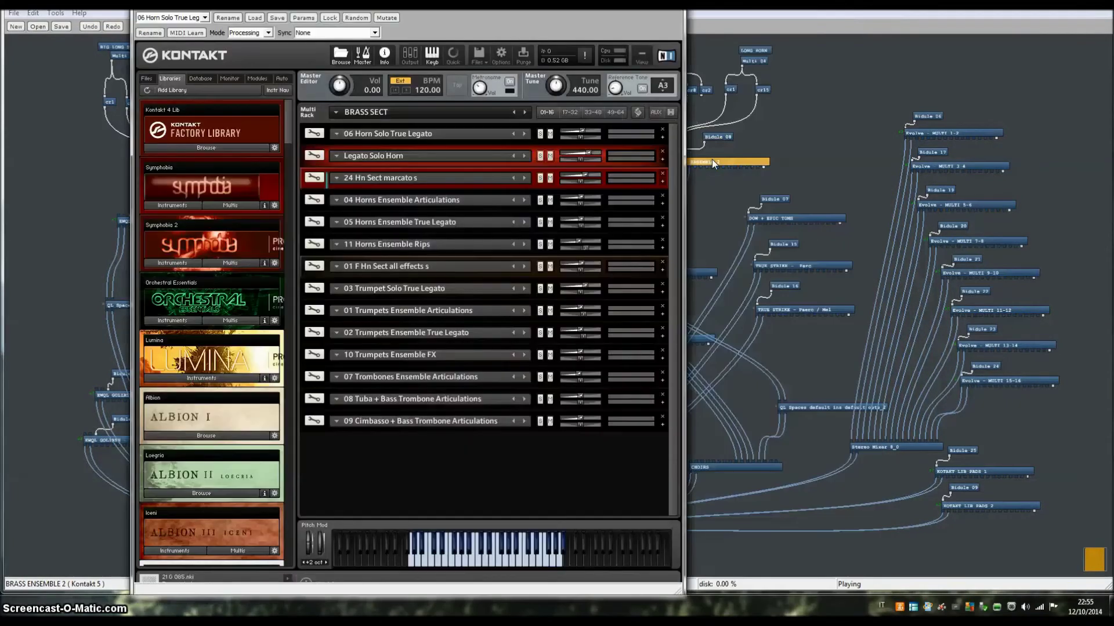
{"action": "left_click", "coordinate": [671, 112]}
{"action": "left_click_drag", "start_coordinate": [673, 145], "coordinate": [694, 164]}
{"action": "left_click", "coordinate": [678, 4]}
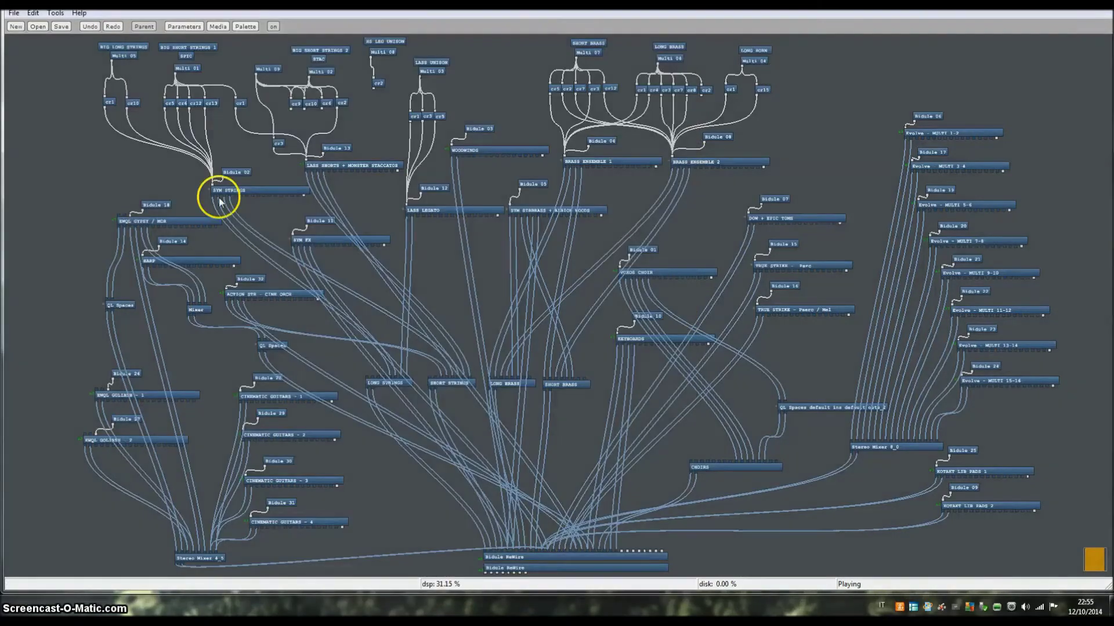
Open the SYM STRINGS module to look through its patches and close its window.
{"action": "double_click", "coordinate": [255, 192]}
{"action": "left_click_drag", "start_coordinate": [717, 186], "coordinate": [719, 30]}
{"action": "left_click", "coordinate": [722, 11]}
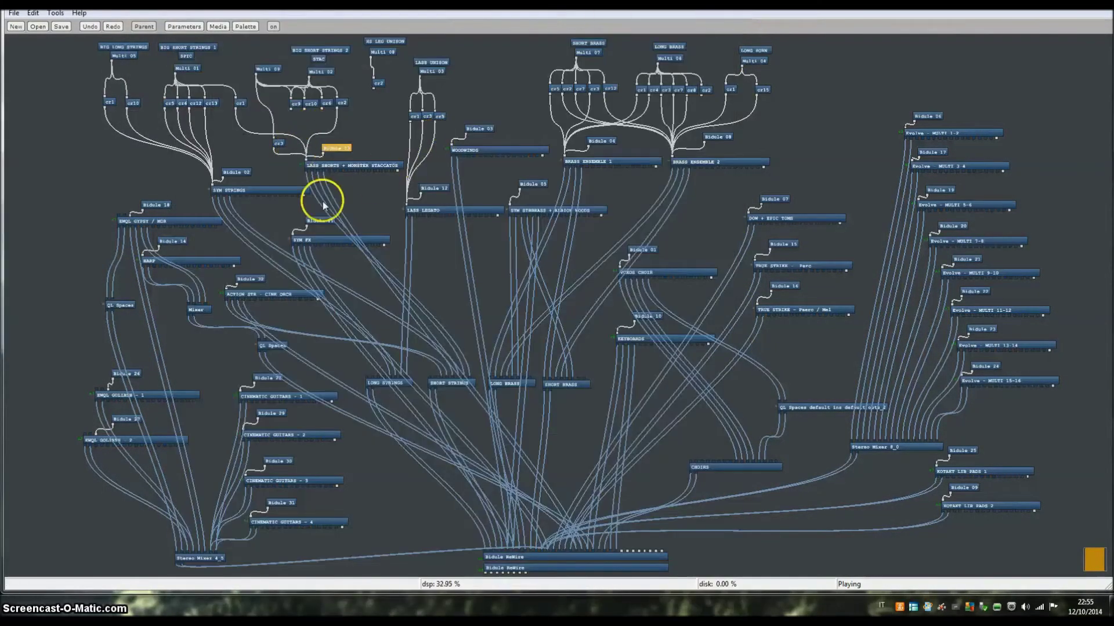
Open the EWQL GYPSY / MOR module, show the Black Kit MIN OF ROCK (7) instrument and close the window.
{"action": "double_click", "coordinate": [177, 221]}
{"action": "left_click", "coordinate": [945, 117]}
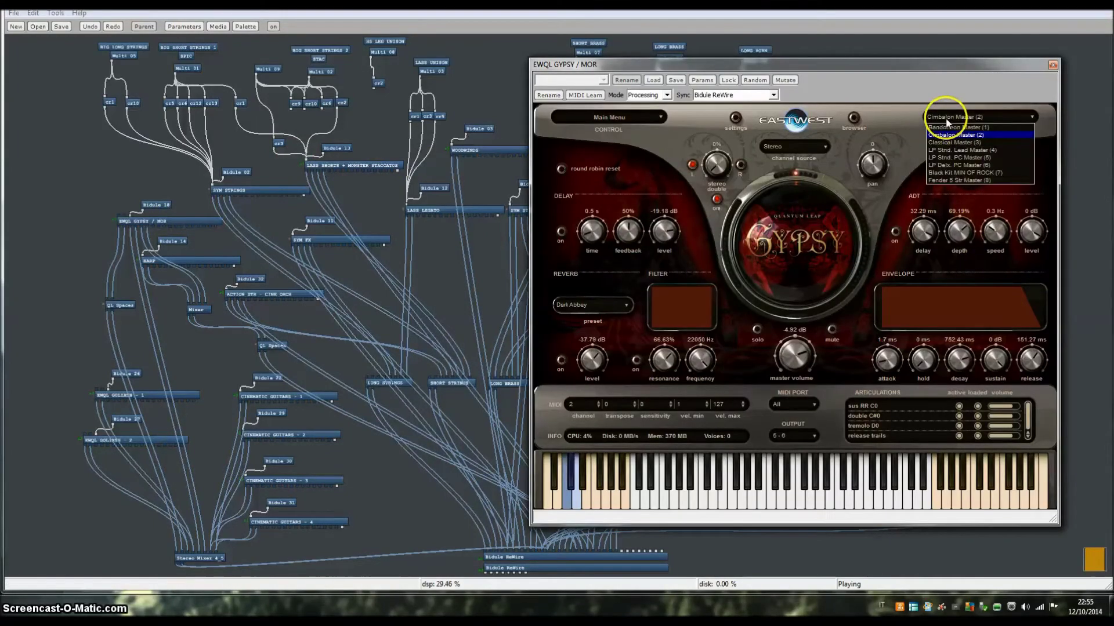
{"action": "left_click", "coordinate": [964, 172]}
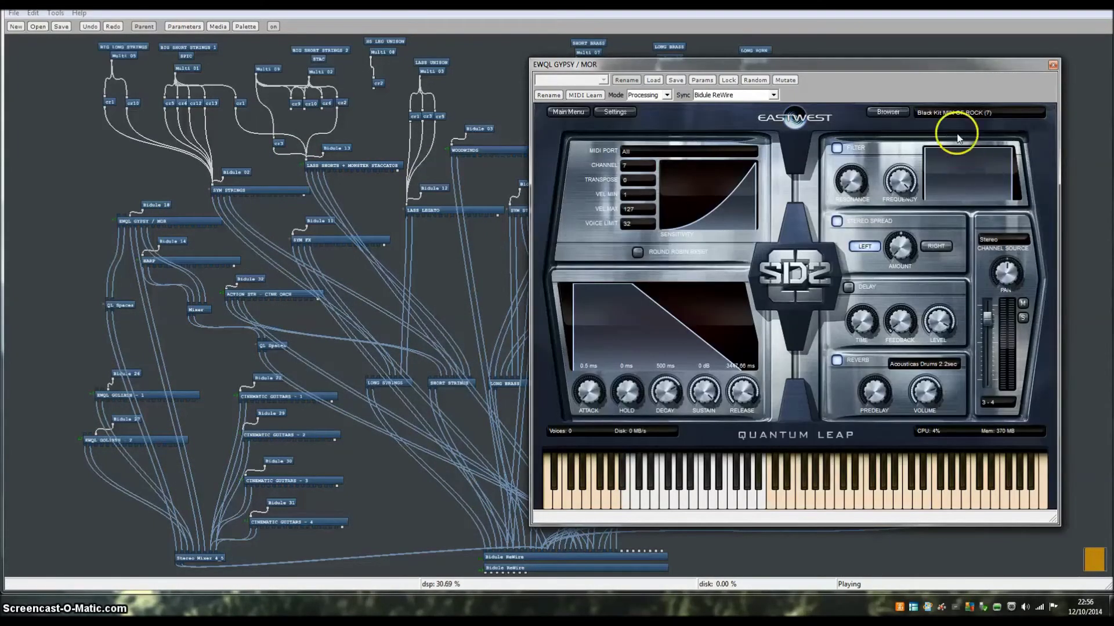
{"action": "left_click", "coordinate": [1053, 64]}
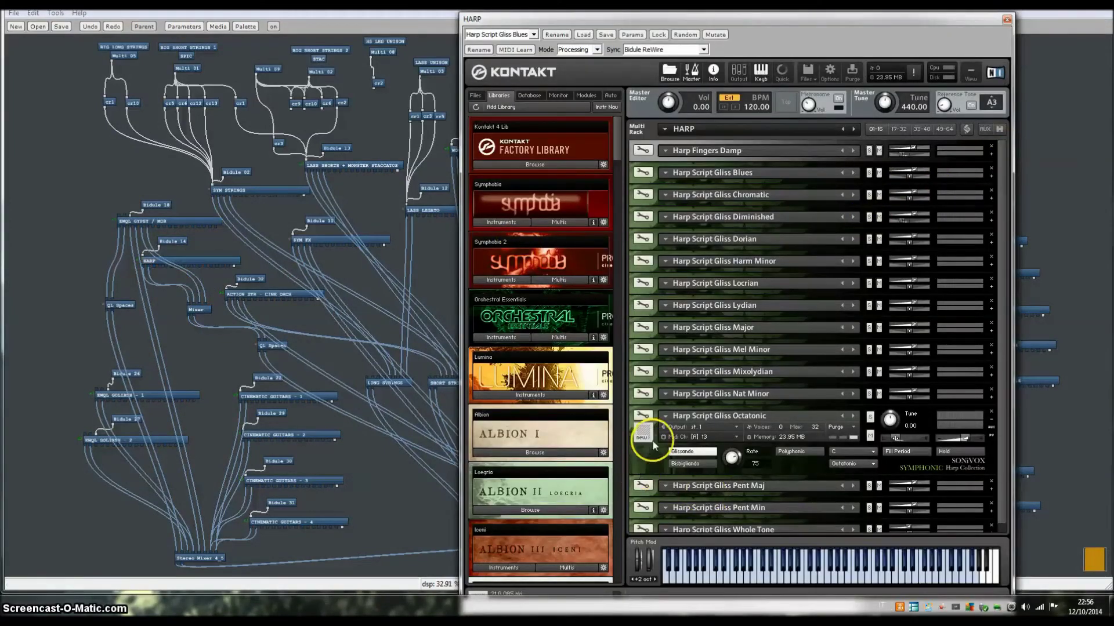
Collapse the Harp Script Gliss Octatonic panel, expand all instruments in the HARP rack to browse them, and close the window.
{"action": "left_click", "coordinate": [652, 444]}
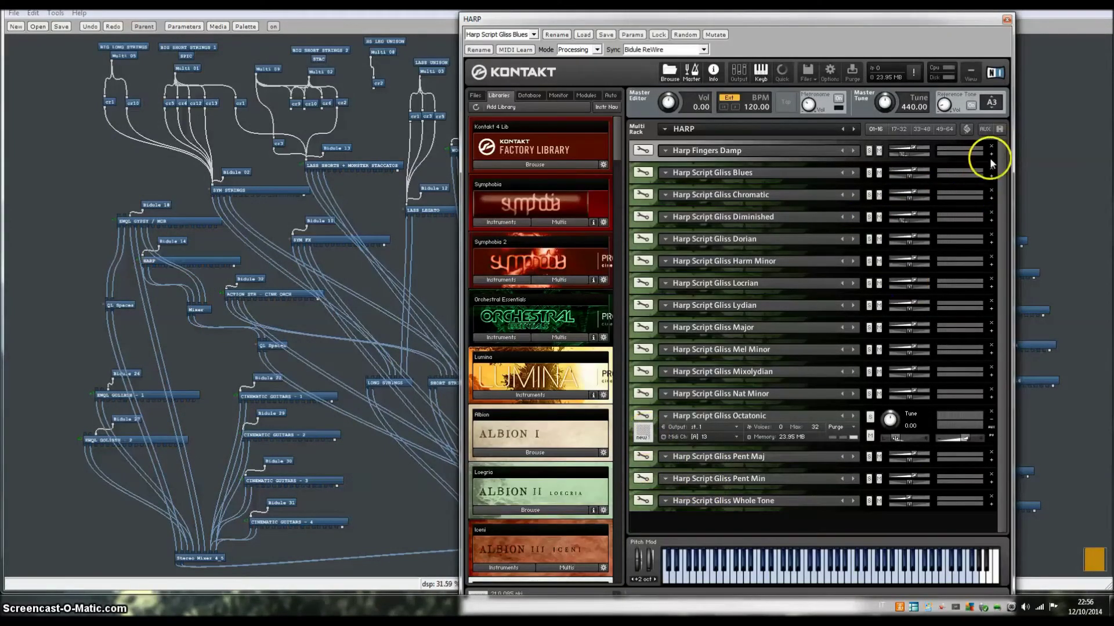
{"action": "left_click", "coordinate": [998, 130]}
{"action": "mouse_move", "coordinate": [1005, 181]}
{"action": "left_mouse_down"}
{"action": "mouse_move", "coordinate": [1008, 502]}
{"action": "mouse_move", "coordinate": [1009, 177]}
{"action": "left_mouse_up"}
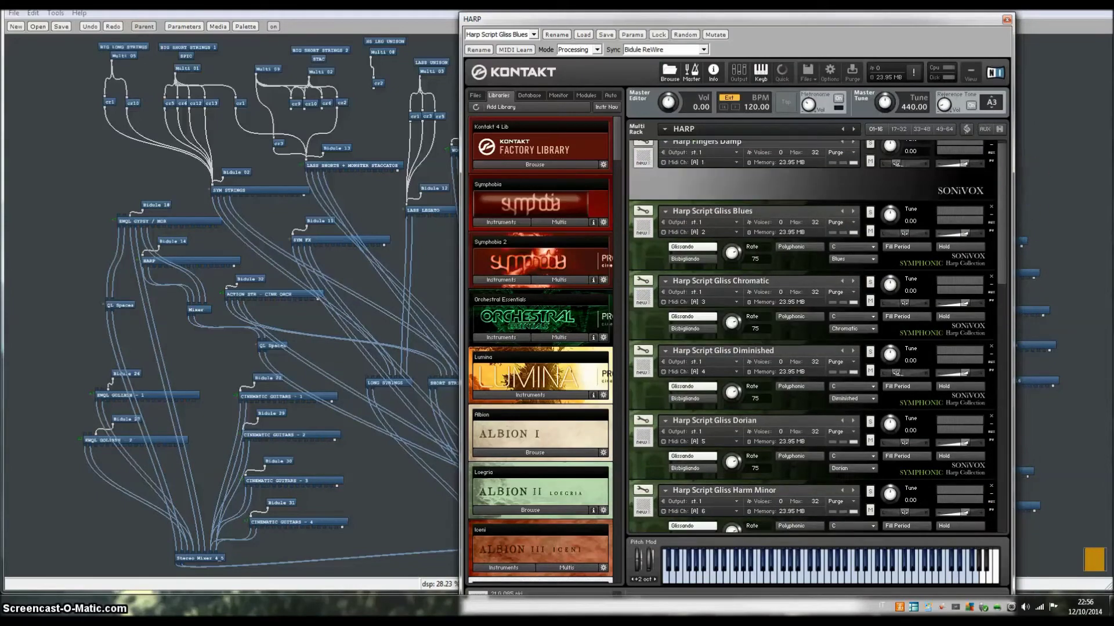
{"action": "left_click", "coordinate": [1007, 20]}
Open the SYM FX module, expand its rack and hide the Symphobia panels from 01 Symphobia hits rips through 06 Str Ens cluster credim s.
{"action": "double_click", "coordinate": [328, 238]}
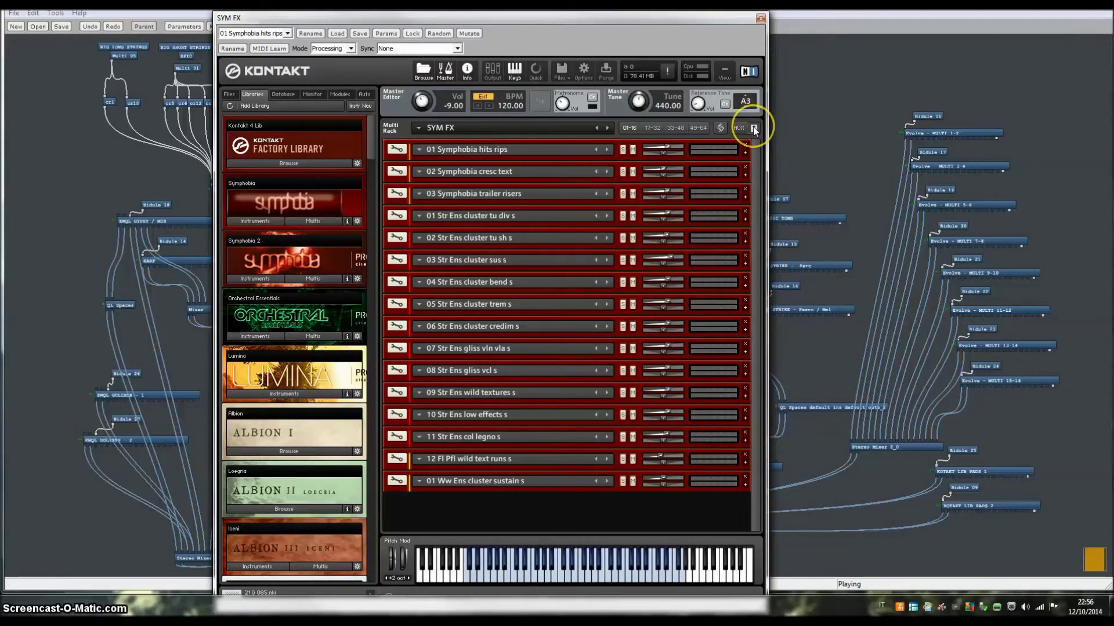
{"action": "left_click", "coordinate": [753, 127]}
{"action": "left_click", "coordinate": [397, 166]}
{"action": "left_click", "coordinate": [397, 206]}
{"action": "left_click", "coordinate": [397, 247]}
{"action": "left_click", "coordinate": [397, 288]}
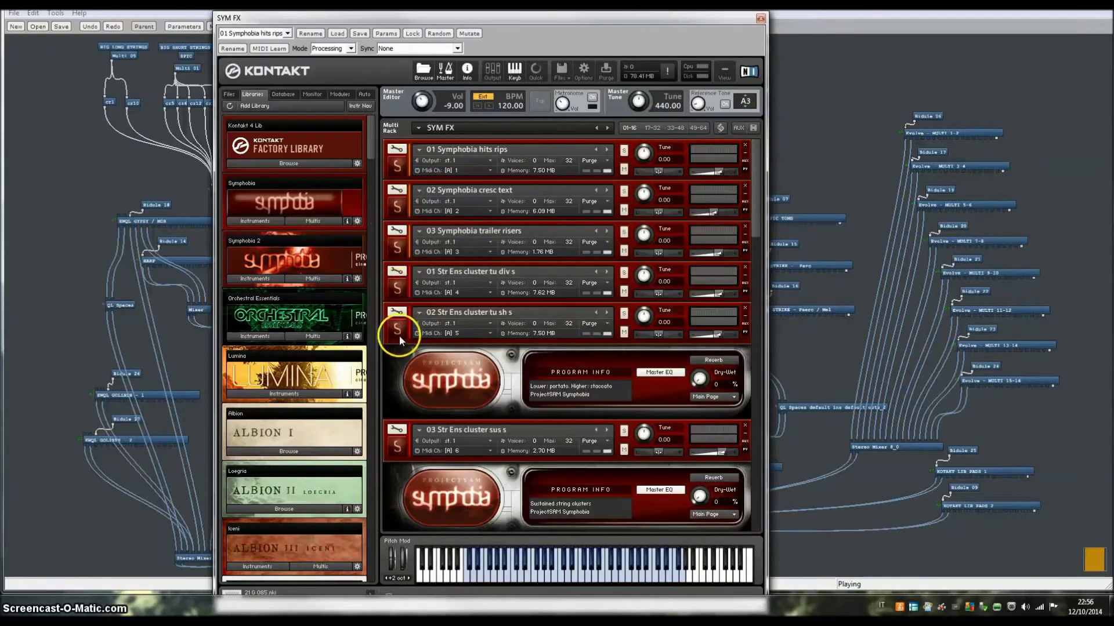
{"action": "left_click", "coordinate": [397, 328]}
{"action": "left_click", "coordinate": [397, 369]}
{"action": "left_click", "coordinate": [397, 411]}
{"action": "left_click", "coordinate": [397, 451]}
{"action": "left_click", "coordinate": [395, 490]}
Hide the remaining Symphobia panels from 07 Str Ens gliss vln vla s through 01 Ww Ens cluster sustain s, and close the SYM FX window.
{"action": "scroll", "coordinate": [422, 455], "scroll_direction": "down", "scroll_amount": 6}
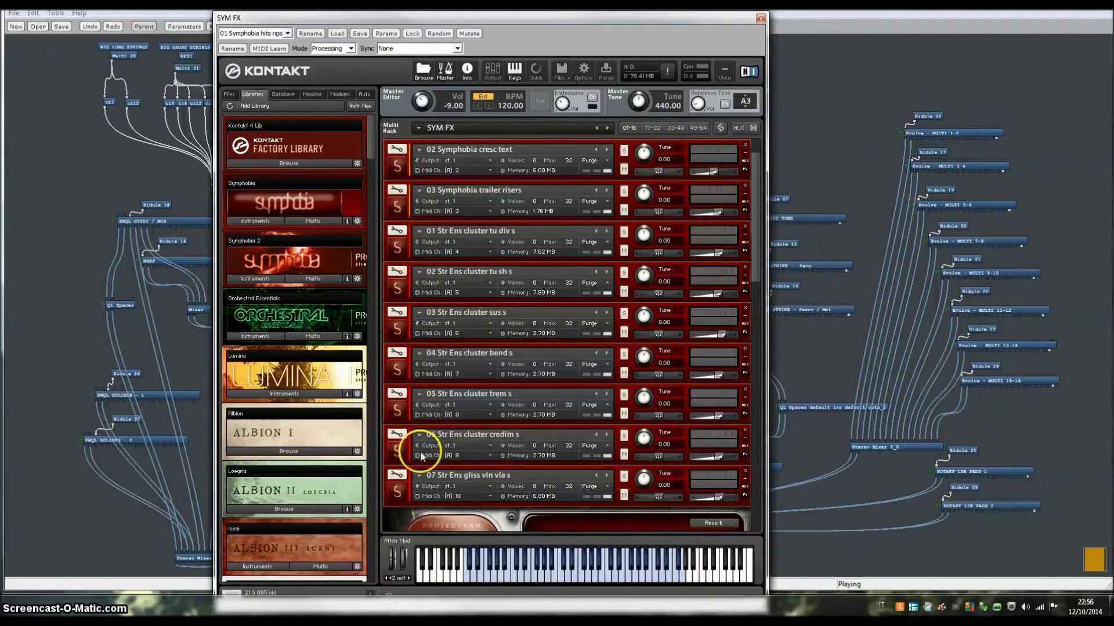
{"action": "left_click", "coordinate": [392, 282]}
{"action": "left_click", "coordinate": [397, 333]}
{"action": "left_click", "coordinate": [397, 374]}
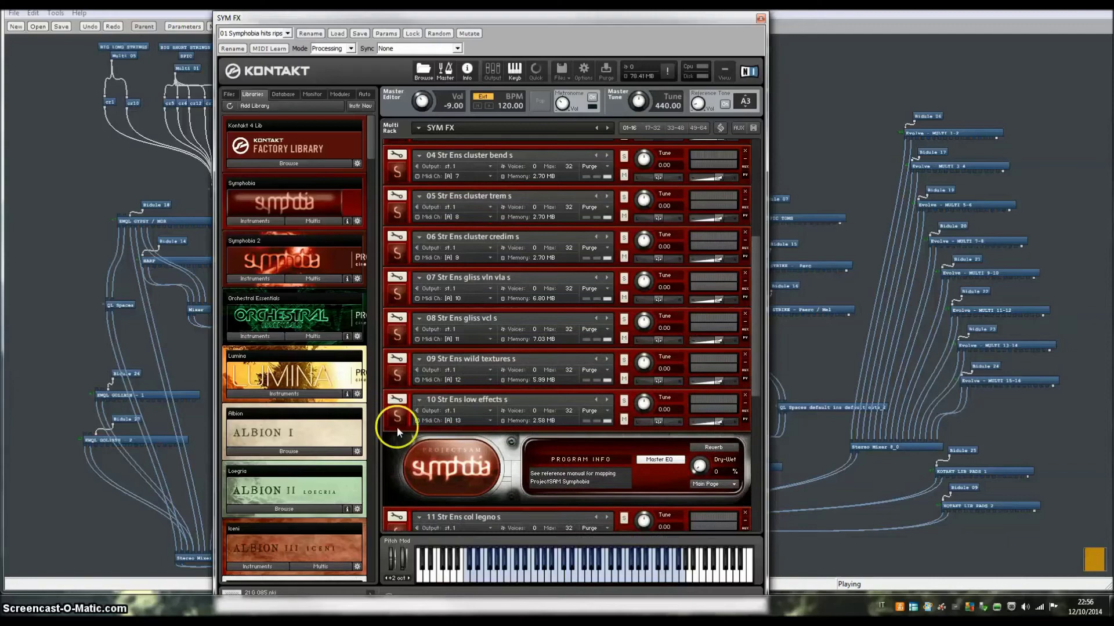
{"action": "left_click", "coordinate": [397, 415]}
{"action": "left_click", "coordinate": [396, 455]}
{"action": "left_click", "coordinate": [397, 487]}
{"action": "scroll", "coordinate": [394, 480], "scroll_direction": "down", "scroll_amount": 1}
{"action": "left_click", "coordinate": [395, 481]}
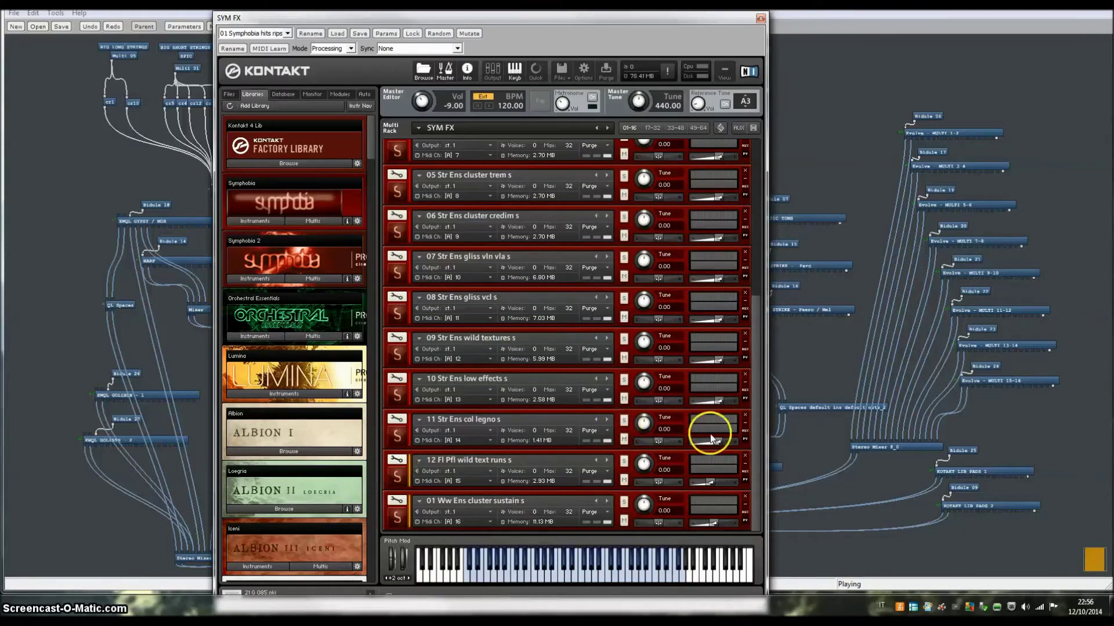
{"action": "left_click", "coordinate": [760, 18]}
Open the VOXOS CHOIR module, expand all instruments in the CHOIR rack and close its window.
{"action": "double_click", "coordinate": [644, 270]}
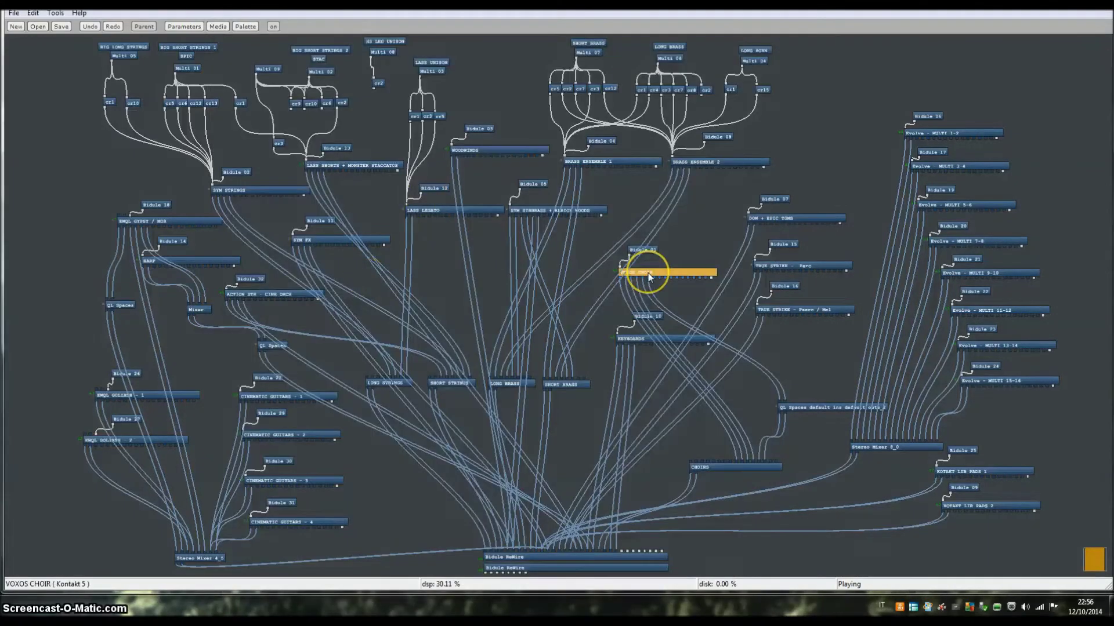
{"action": "left_click", "coordinate": [888, 163]}
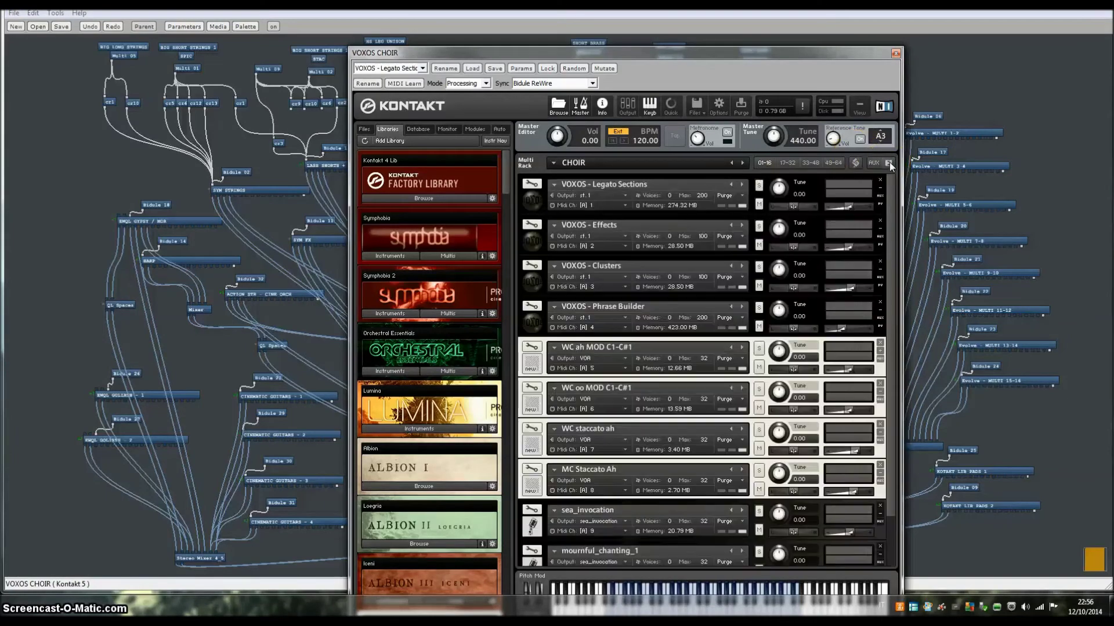
{"action": "left_click", "coordinate": [896, 54]}
Open the DOW + EPIC TOMS module, toggle the Drums of War panel of 01 WAR ENSEMBLE and close the window.
{"action": "double_click", "coordinate": [778, 219]}
{"action": "left_click", "coordinate": [417, 180]}
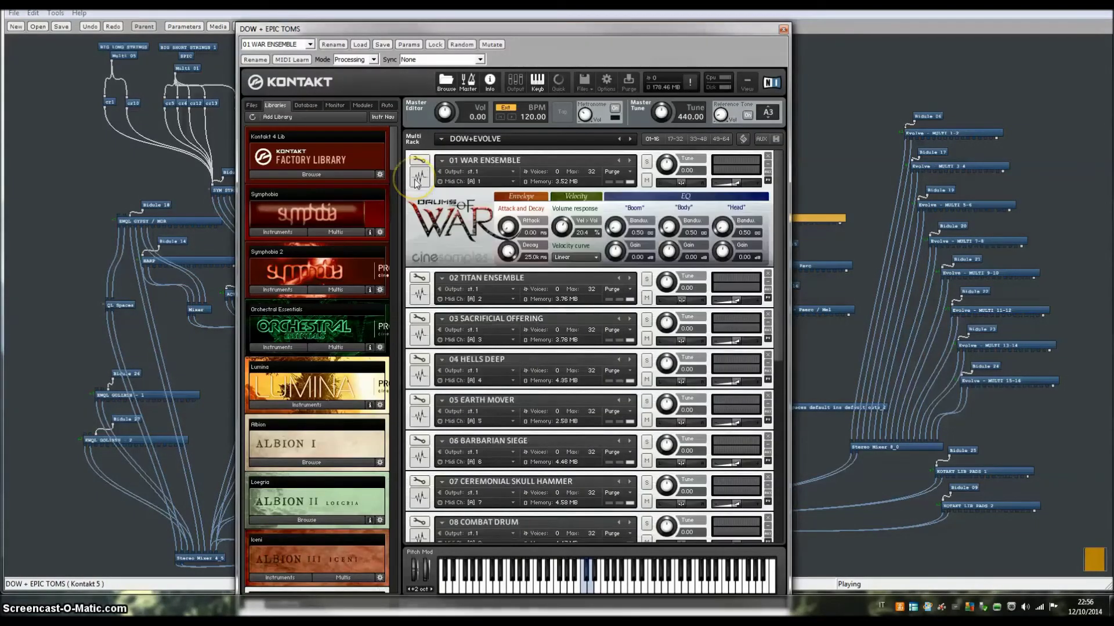
{"action": "left_click", "coordinate": [416, 180]}
{"action": "left_click", "coordinate": [720, 54]}
Open the TRUE STRIKE - Perc module in Bidule.
{"action": "double_click", "coordinate": [794, 264]}
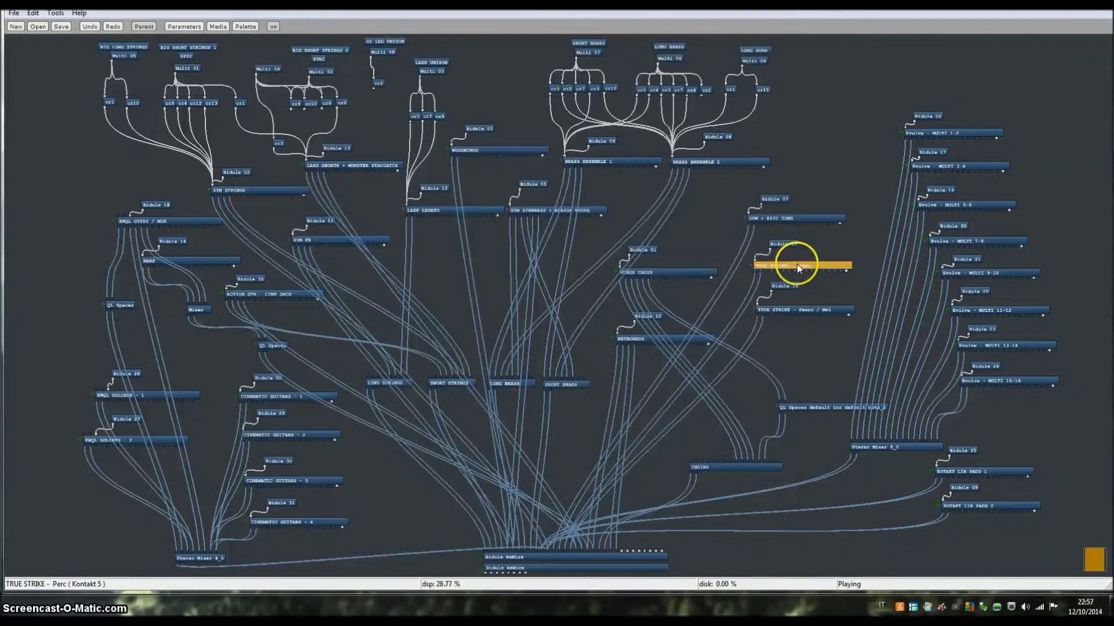